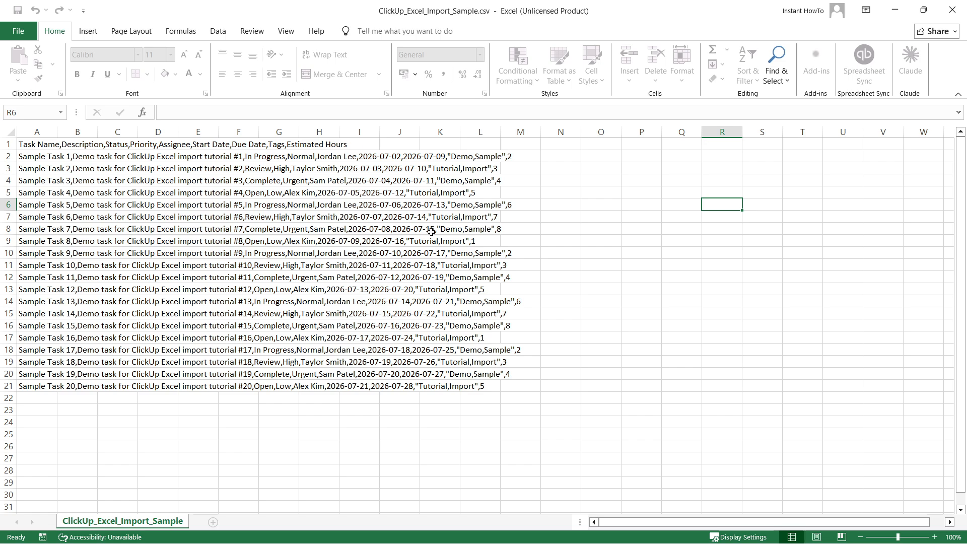
Minimize Excel to bring the ClickUp Tutorial list with the Client 1 task into view.
{"action": "left_click", "coordinate": [895, 10]}
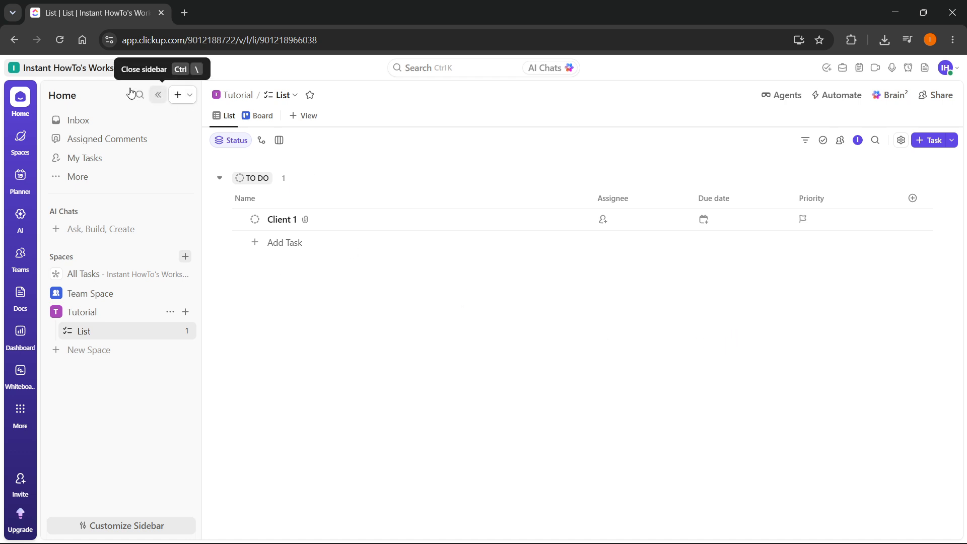
Go from the workspace menu to Settings, then to the Imports / Exports page.
{"action": "left_click", "coordinate": [78, 69]}
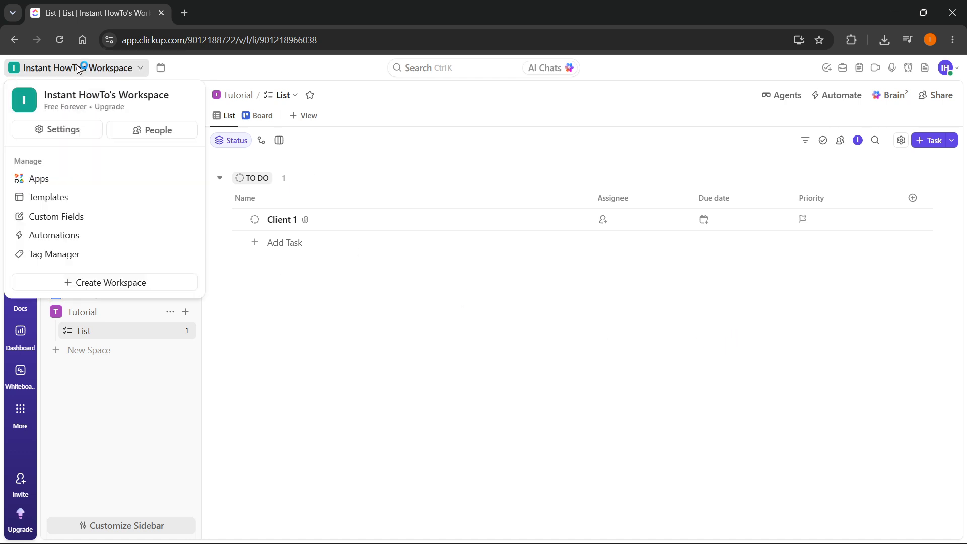
{"action": "left_click", "coordinate": [60, 127]}
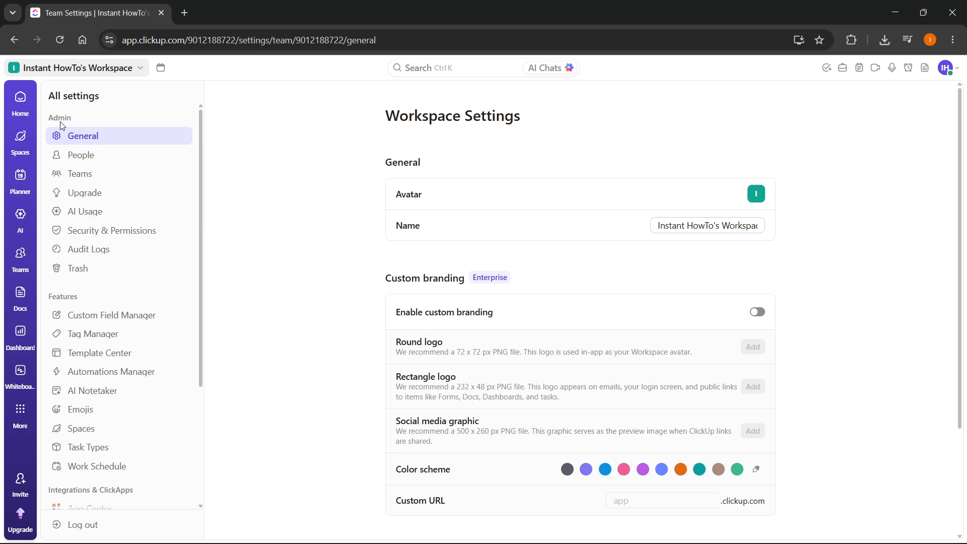
{"action": "scroll", "coordinate": [149, 235], "scroll_direction": "down", "scroll_amount": 4}
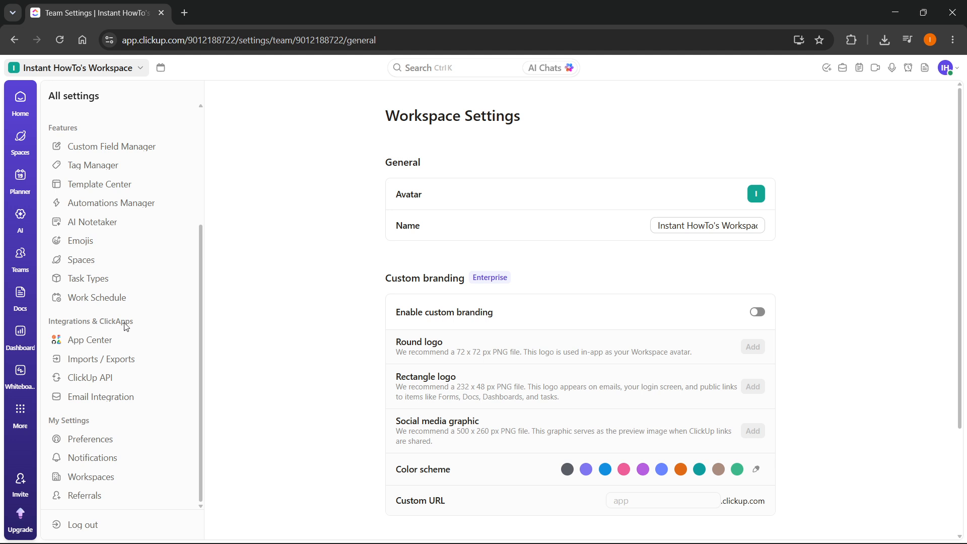
{"action": "left_click", "coordinate": [129, 365]}
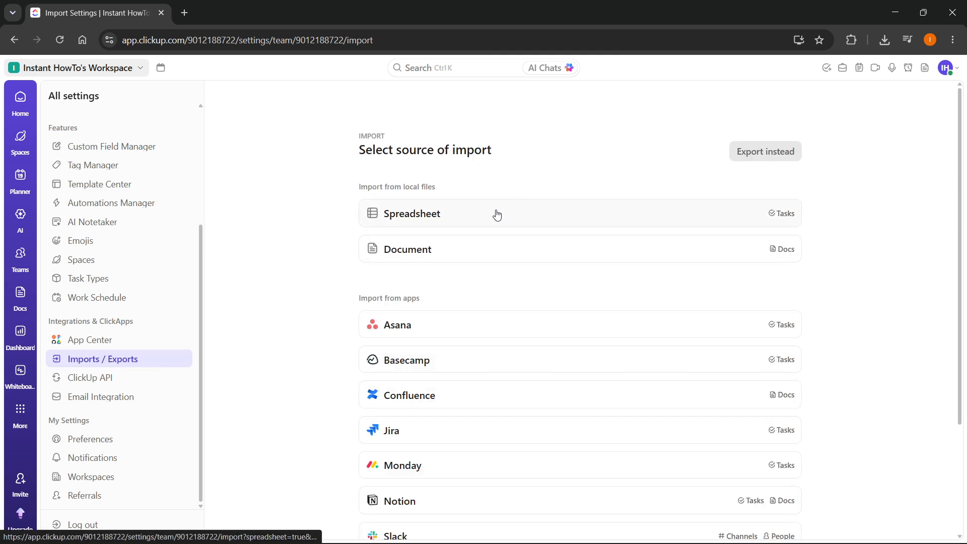
{"action": "scroll", "coordinate": [521, 219], "scroll_direction": "down", "scroll_amount": 1}
{"action": "scroll", "coordinate": [499, 224], "scroll_direction": "up", "scroll_amount": 1}
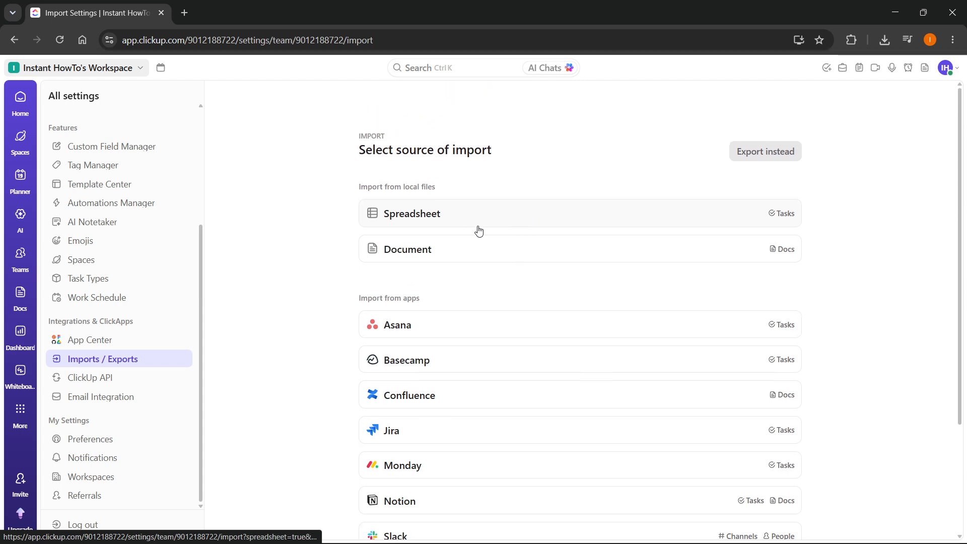
Choose Spreadsheet as the import source with the Tutorial space as its destination.
{"action": "left_click", "coordinate": [556, 222]}
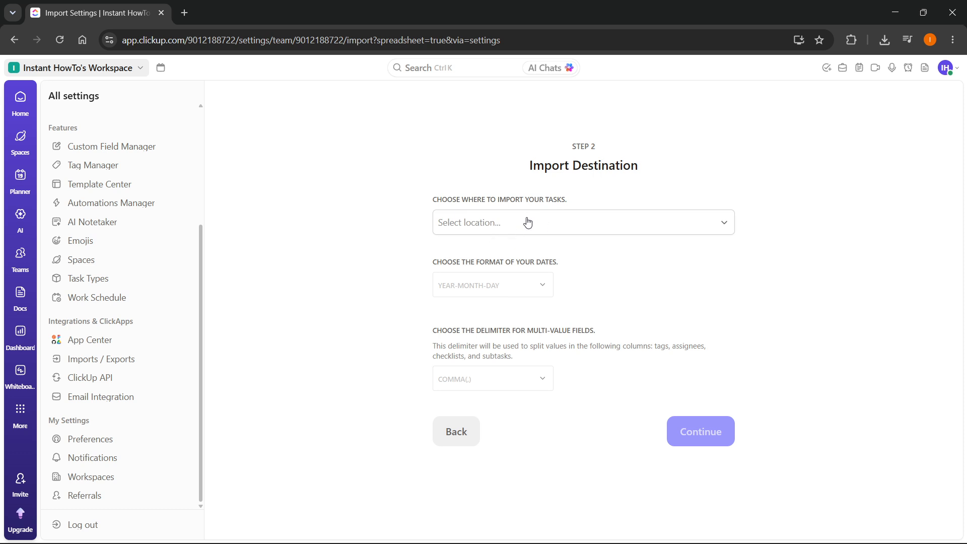
{"action": "left_click", "coordinate": [582, 221]}
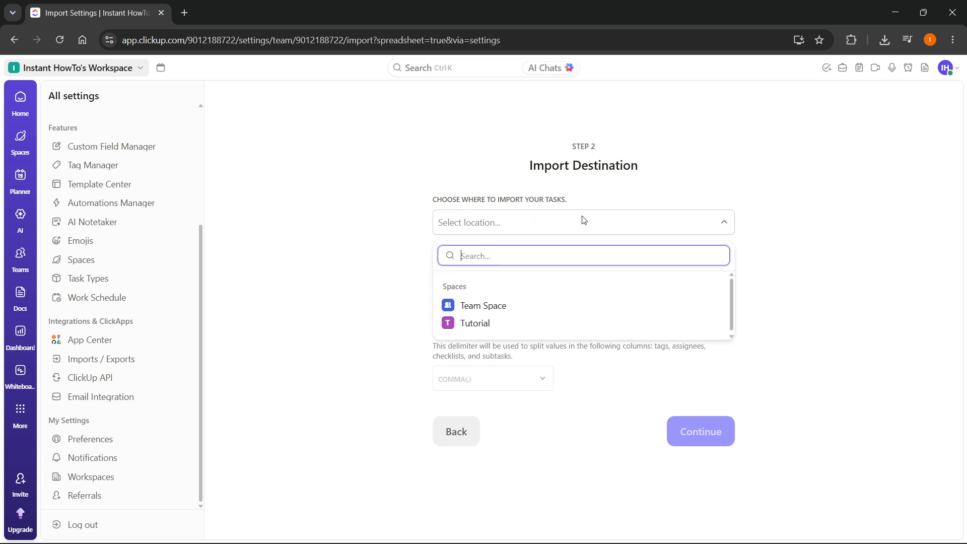
{"action": "left_click", "coordinate": [503, 328]}
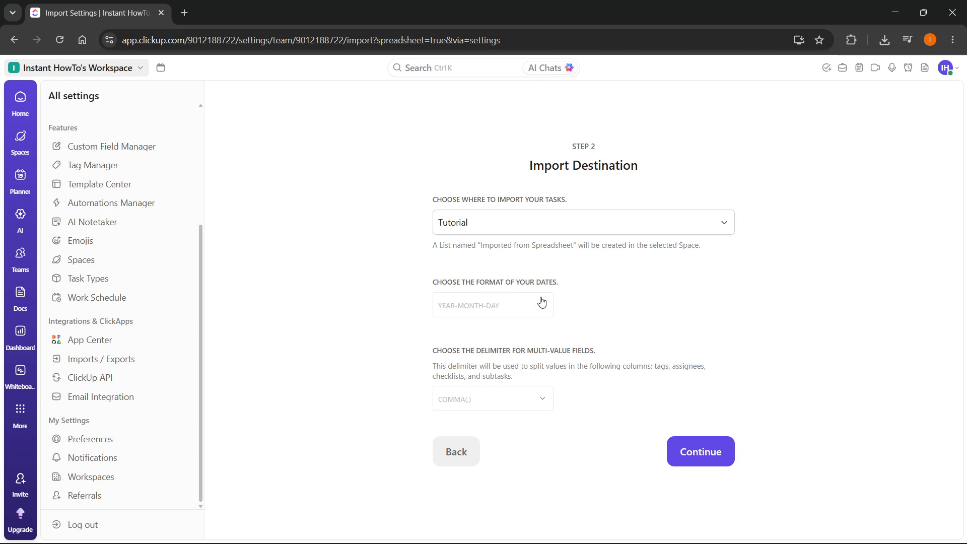
Bring ClickUp_Excel_Import_Sample.csv in Excel back to the front from the taskbar.
{"action": "mouse_move", "coordinate": [670, 535]}
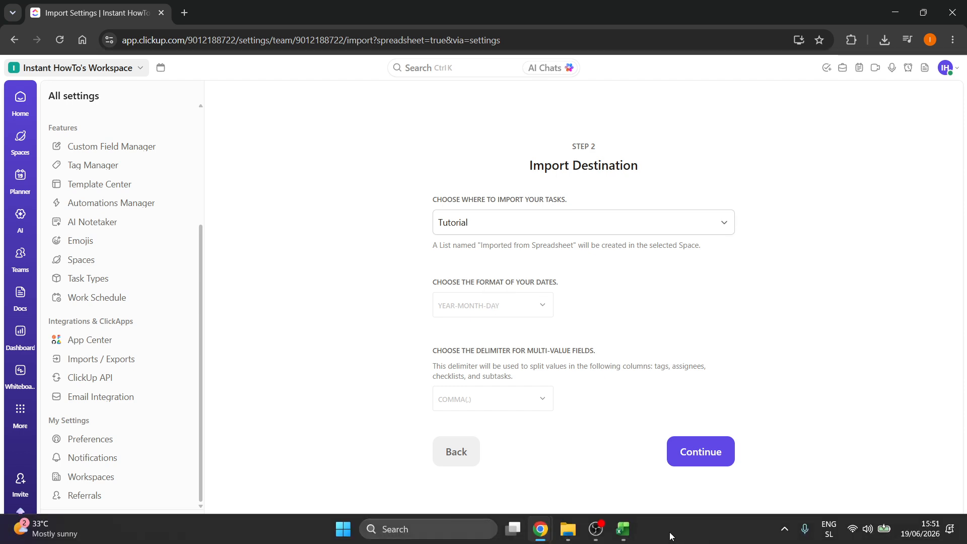
{"action": "left_click", "coordinate": [630, 533]}
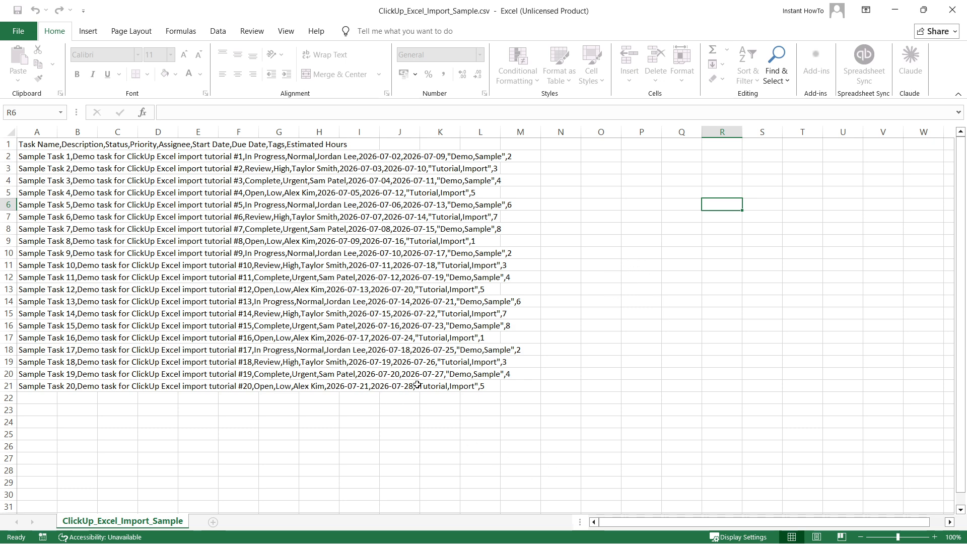
Set the import date format to Year-Month-Day after checking the CSV dates in Excel.
{"action": "left_click", "coordinate": [898, 11]}
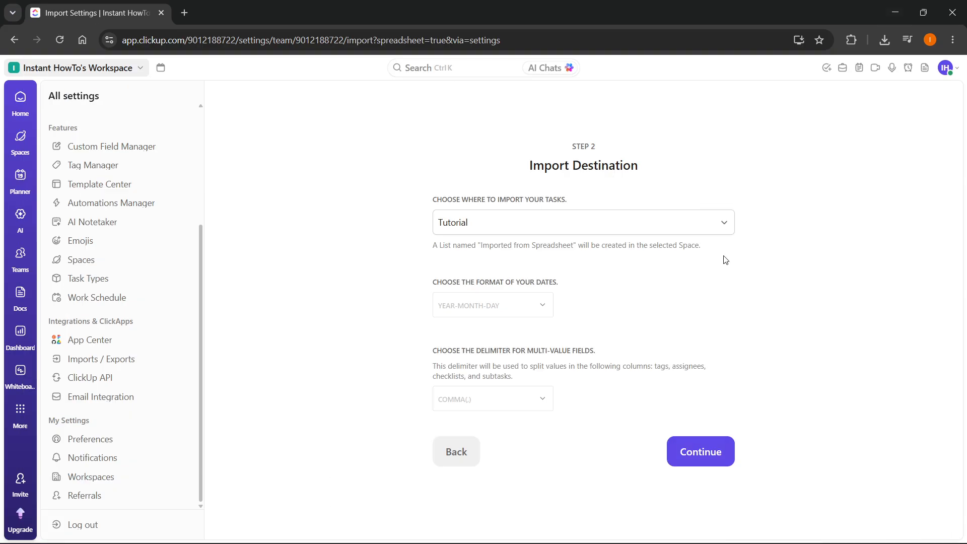
{"action": "left_click", "coordinate": [487, 312]}
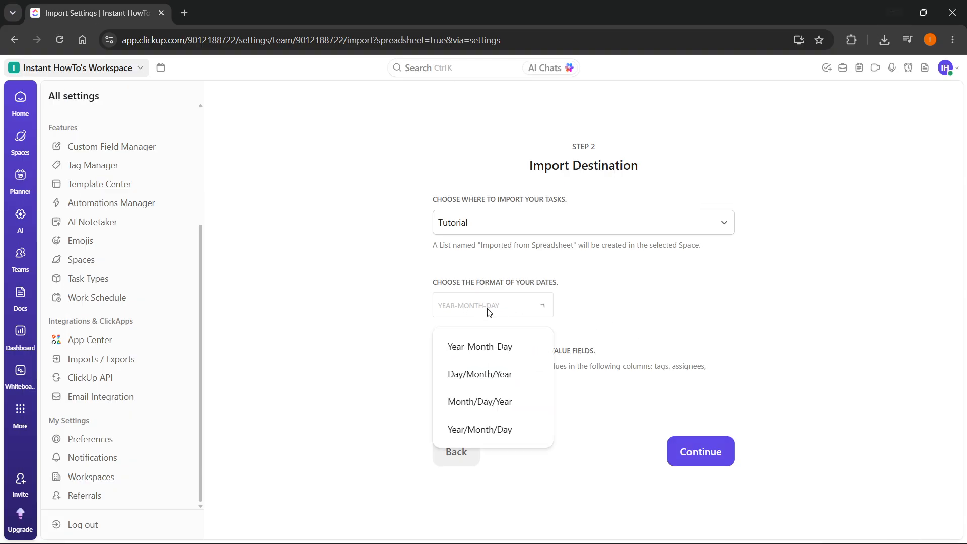
{"action": "left_click", "coordinate": [501, 351]}
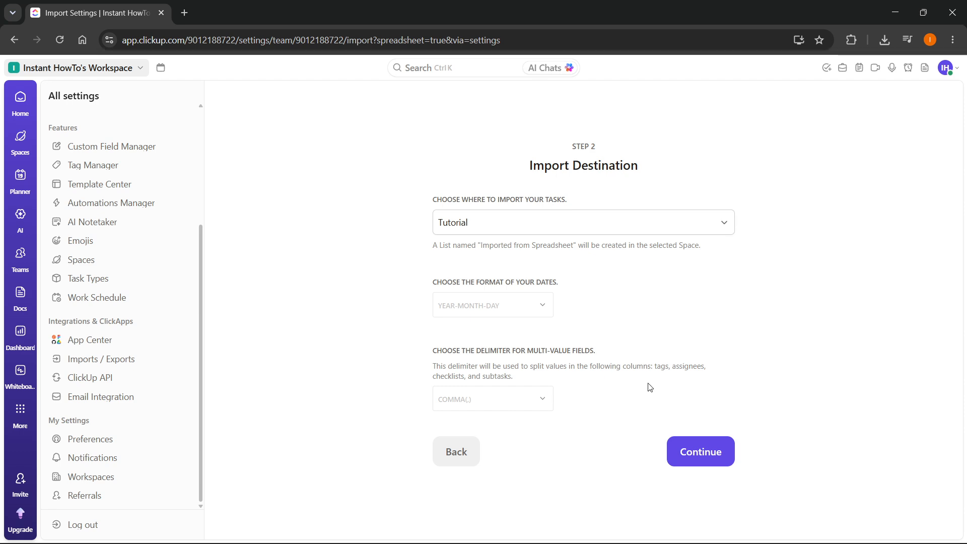
{"action": "left_click", "coordinate": [623, 529]}
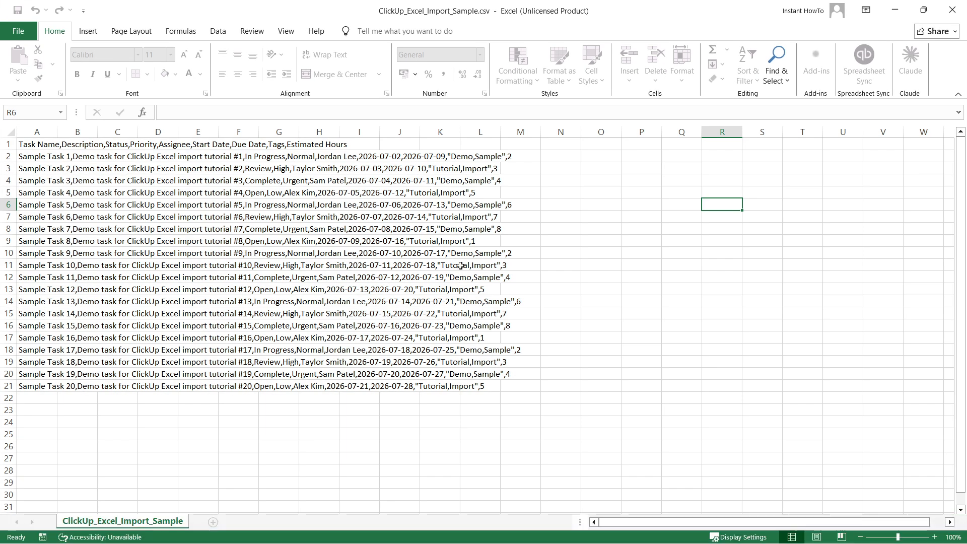
{"action": "left_click", "coordinate": [895, 10]}
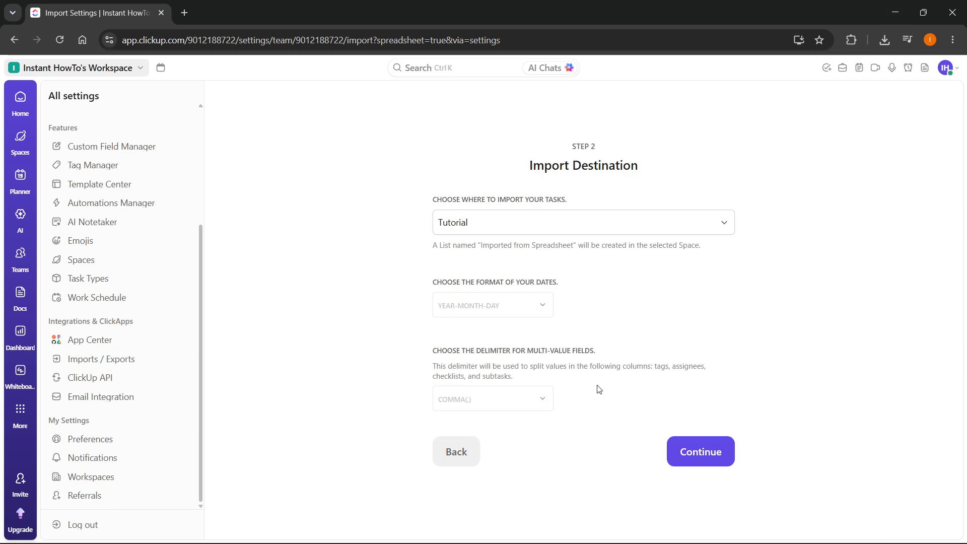
Keep Comma(,) as the multi-value delimiter and continue to the spreadsheet importer.
{"action": "left_click", "coordinate": [513, 405]}
{"action": "left_click", "coordinate": [623, 408]}
{"action": "left_click", "coordinate": [712, 460]}
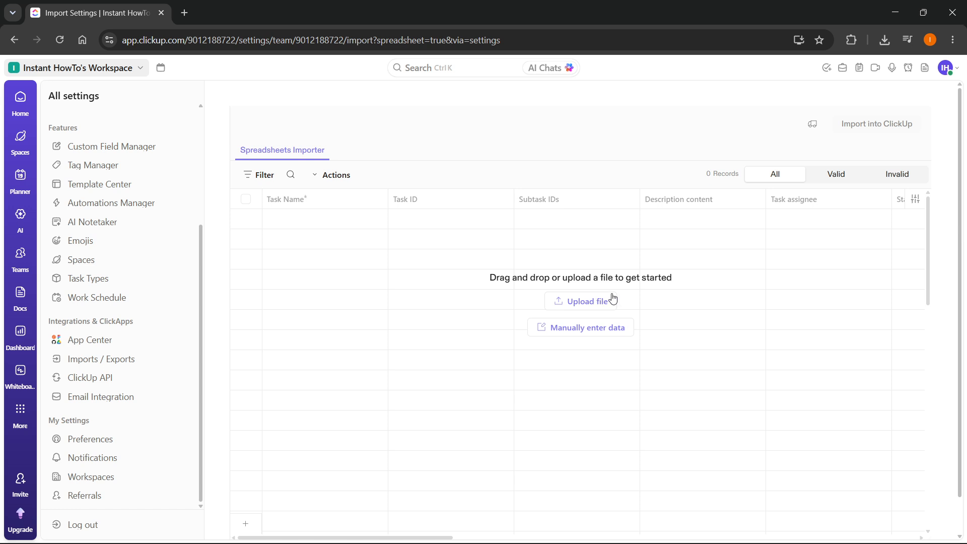
Upload ClickUp_Excel_Import_Sample.csv from the Downloads folder.
{"action": "left_click", "coordinate": [576, 308]}
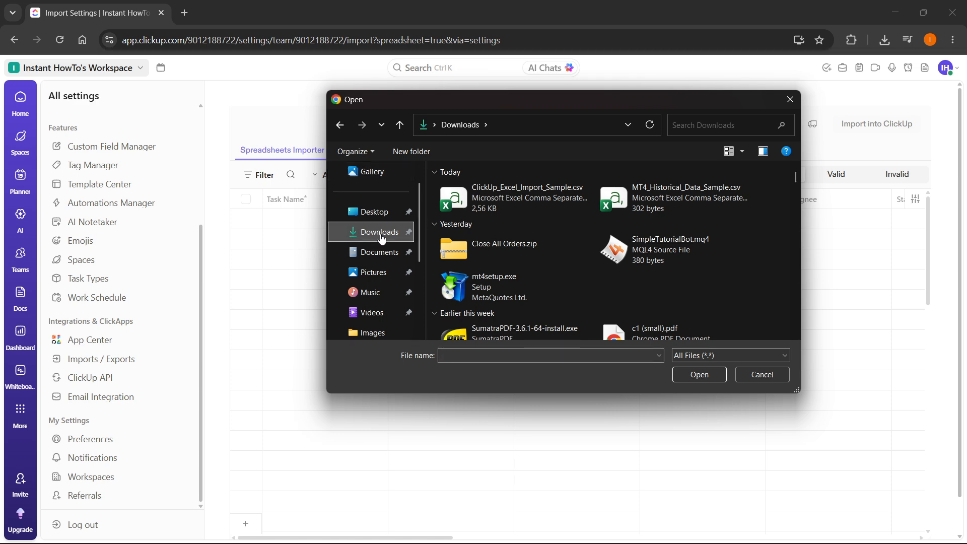
{"action": "left_click", "coordinate": [529, 194]}
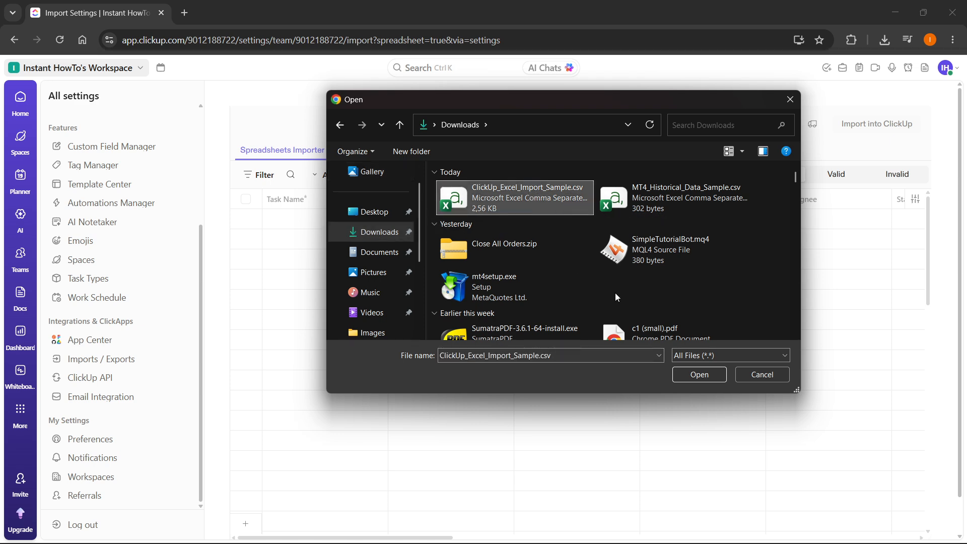
{"action": "left_click", "coordinate": [699, 378]}
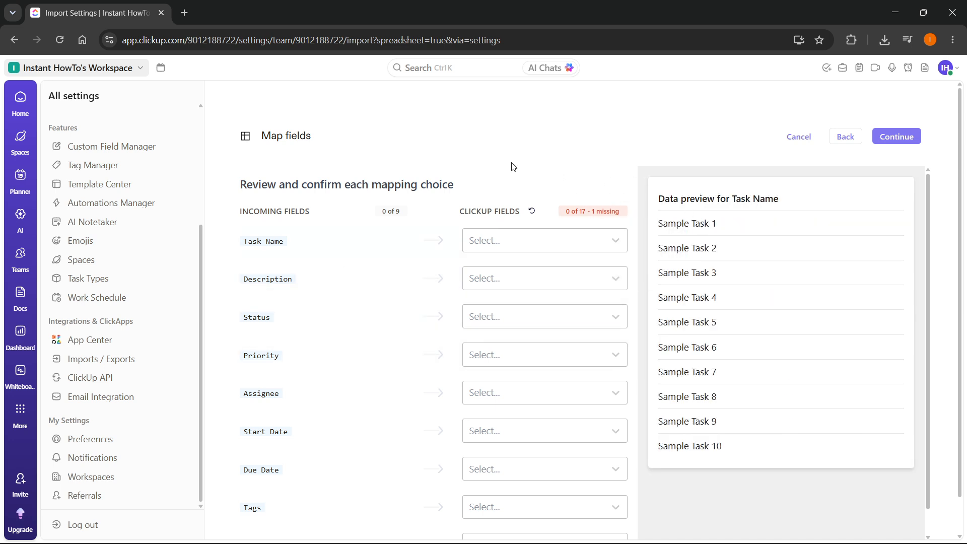
Map Task Name to Task Name, Description to Description content, and Status to Status.
{"action": "left_click", "coordinate": [600, 244]}
{"action": "left_click", "coordinate": [486, 177]}
{"action": "scroll", "coordinate": [422, 272], "scroll_direction": "down", "scroll_amount": 1}
{"action": "scroll", "coordinate": [433, 262], "scroll_direction": "up", "scroll_amount": 1}
{"action": "left_click", "coordinate": [511, 243]}
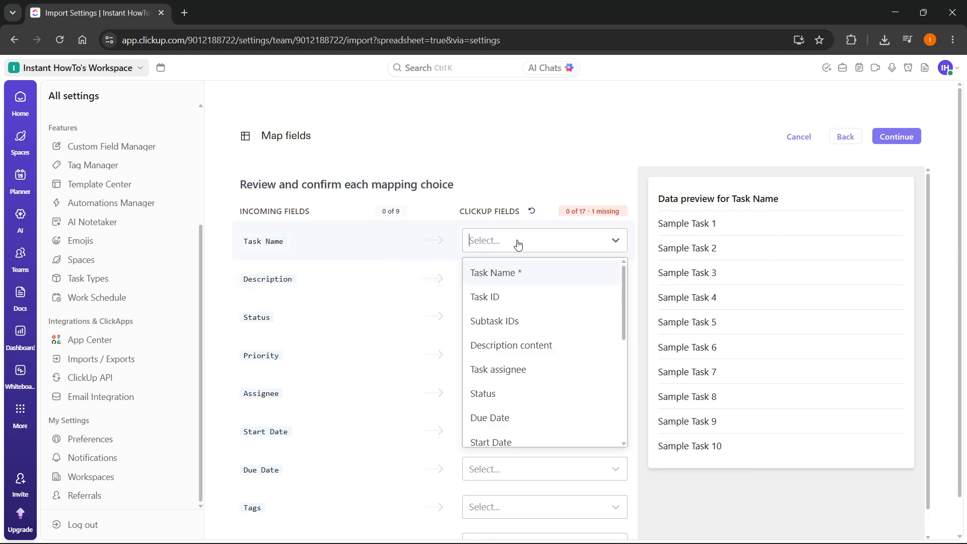
{"action": "left_click", "coordinate": [572, 275]}
{"action": "left_click", "coordinate": [572, 287]}
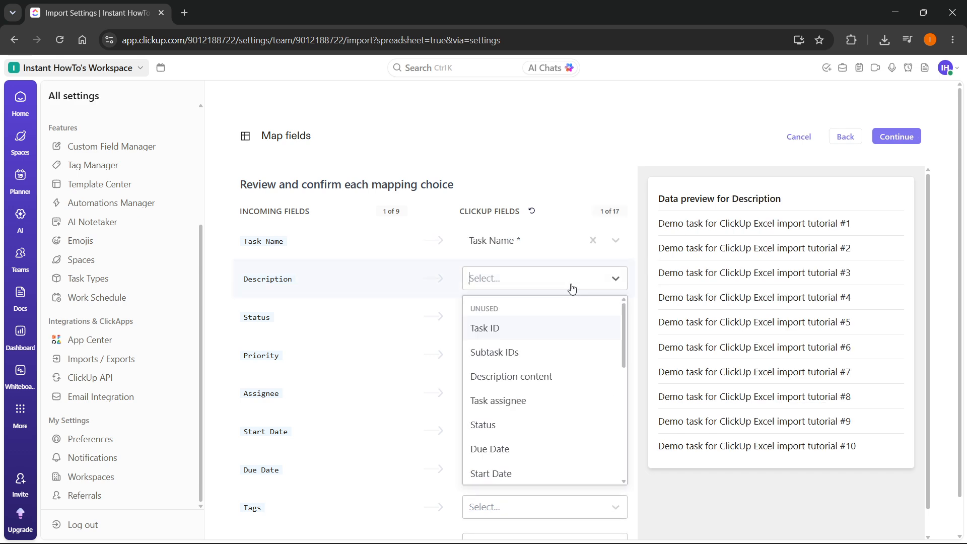
{"action": "scroll", "coordinate": [537, 384], "scroll_direction": "down", "scroll_amount": 1}
{"action": "scroll", "coordinate": [540, 369], "scroll_direction": "up", "scroll_amount": 1}
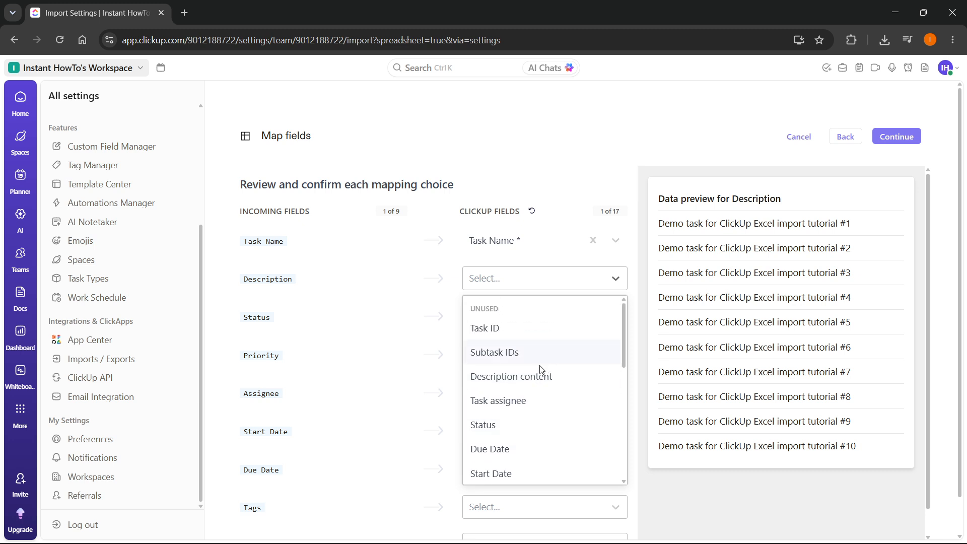
{"action": "left_click", "coordinate": [539, 375]}
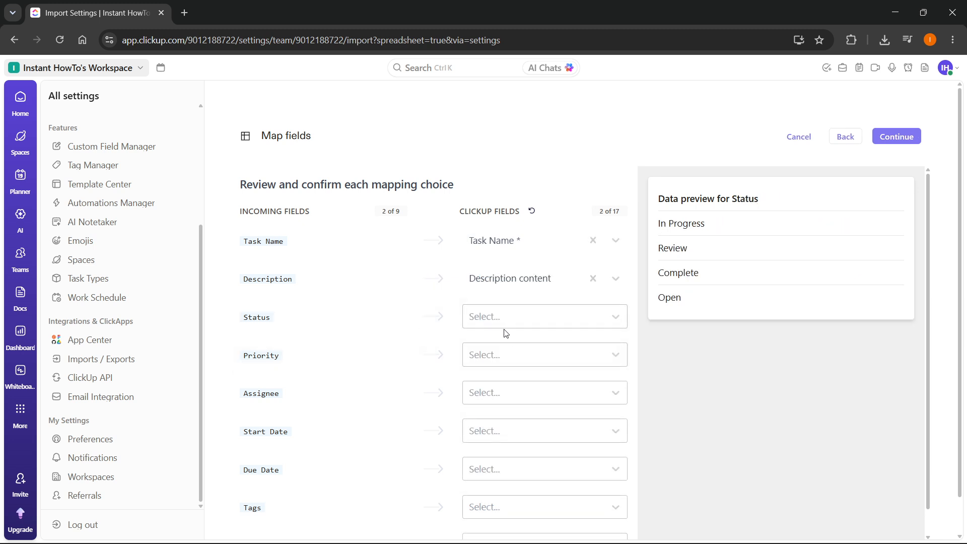
{"action": "left_click", "coordinate": [530, 322]}
{"action": "left_click", "coordinate": [530, 442]}
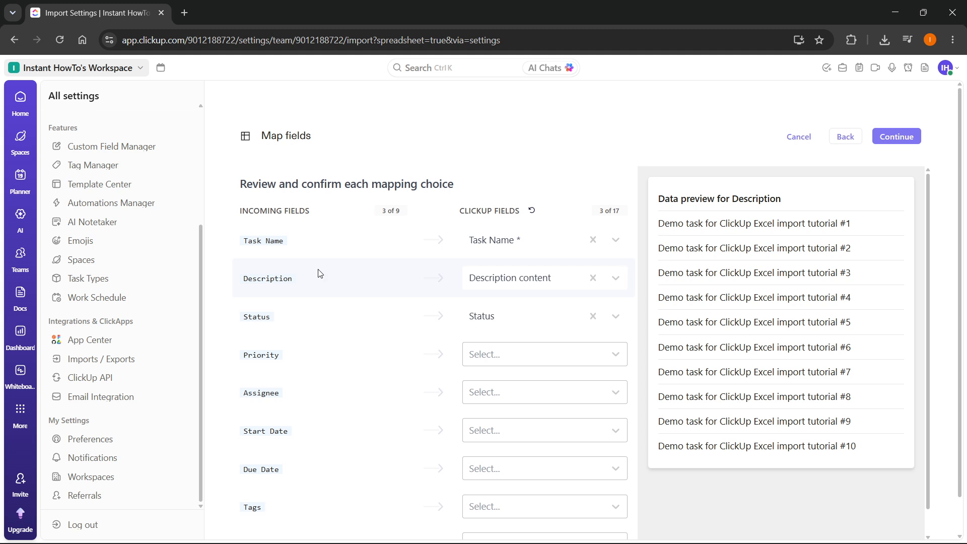
{"action": "scroll", "coordinate": [318, 274], "scroll_direction": "down", "scroll_amount": 2}
{"action": "scroll", "coordinate": [318, 275], "scroll_direction": "up", "scroll_amount": 1}
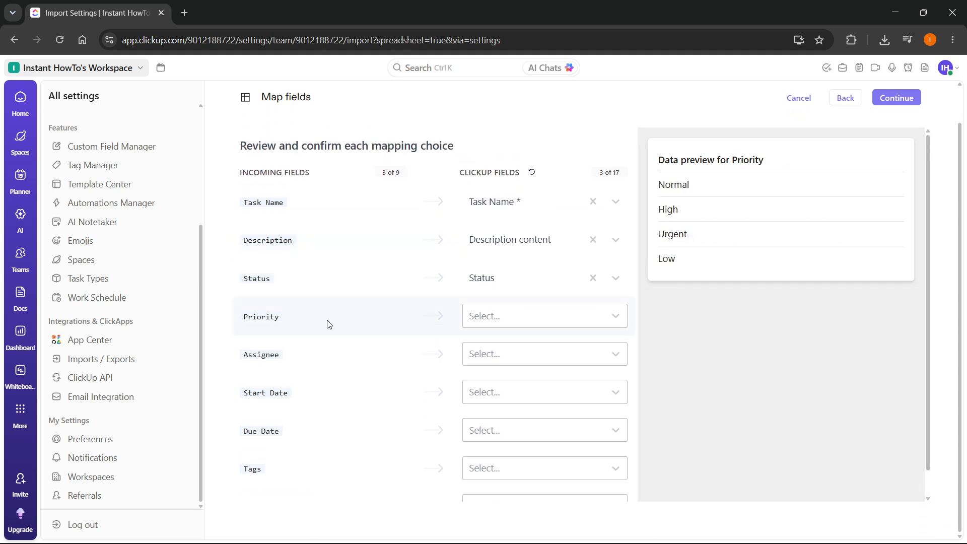
Map Priority to Priority and Assignee to Task assignee.
{"action": "left_click", "coordinate": [539, 324]}
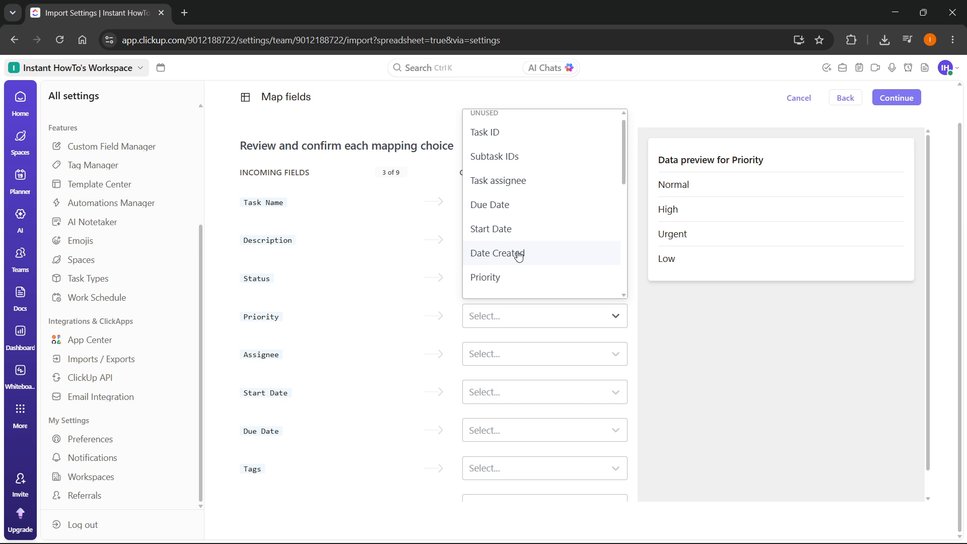
{"action": "scroll", "coordinate": [526, 259], "scroll_direction": "down", "scroll_amount": 2}
{"action": "left_click", "coordinate": [506, 220]}
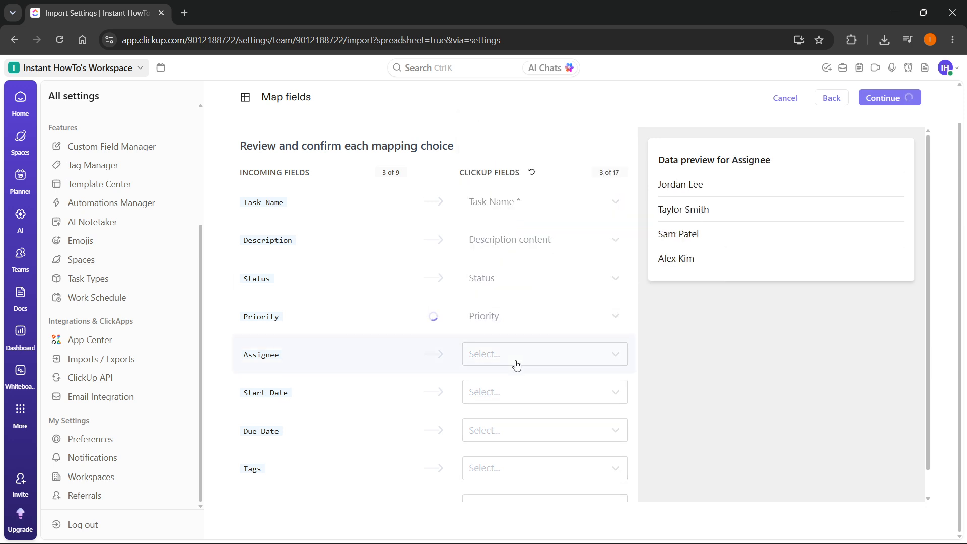
{"action": "left_click", "coordinate": [544, 364]}
{"action": "scroll", "coordinate": [522, 274], "scroll_direction": "down", "scroll_amount": 6}
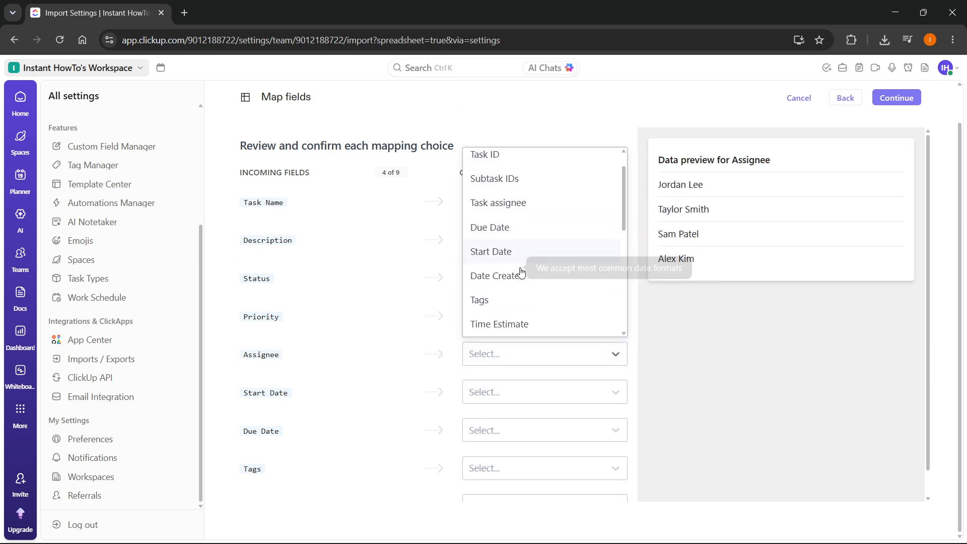
{"action": "scroll", "coordinate": [522, 274], "scroll_direction": "up", "scroll_amount": 6}
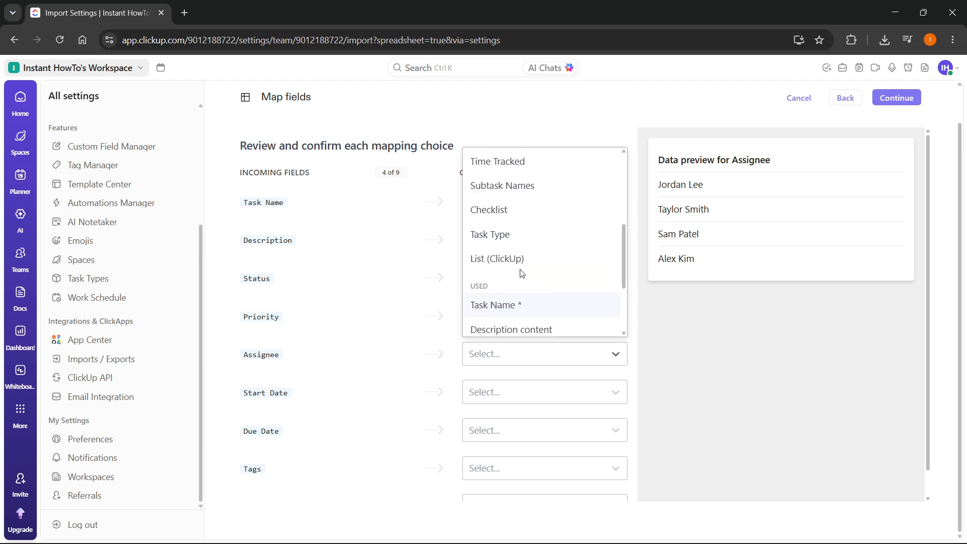
{"action": "type", "text": "ass"}
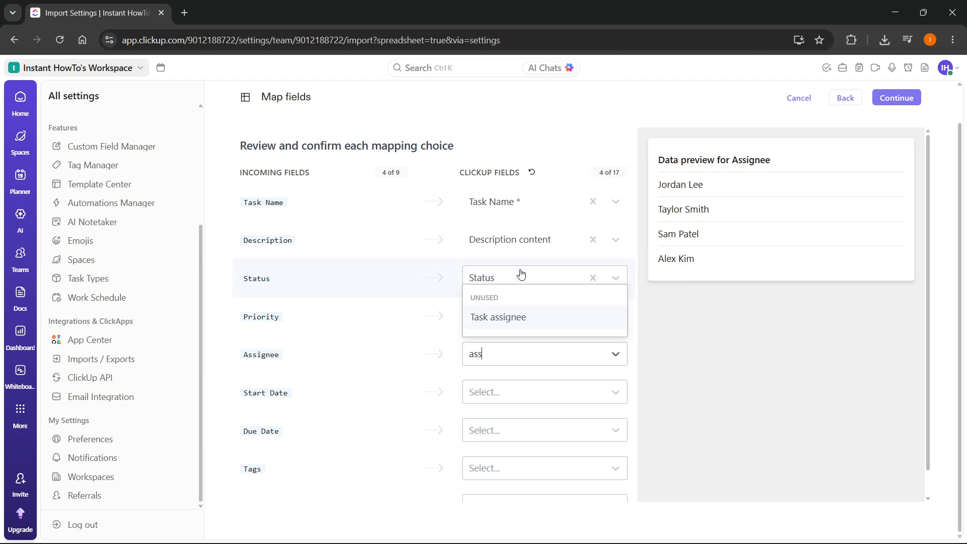
{"action": "left_click", "coordinate": [517, 323]}
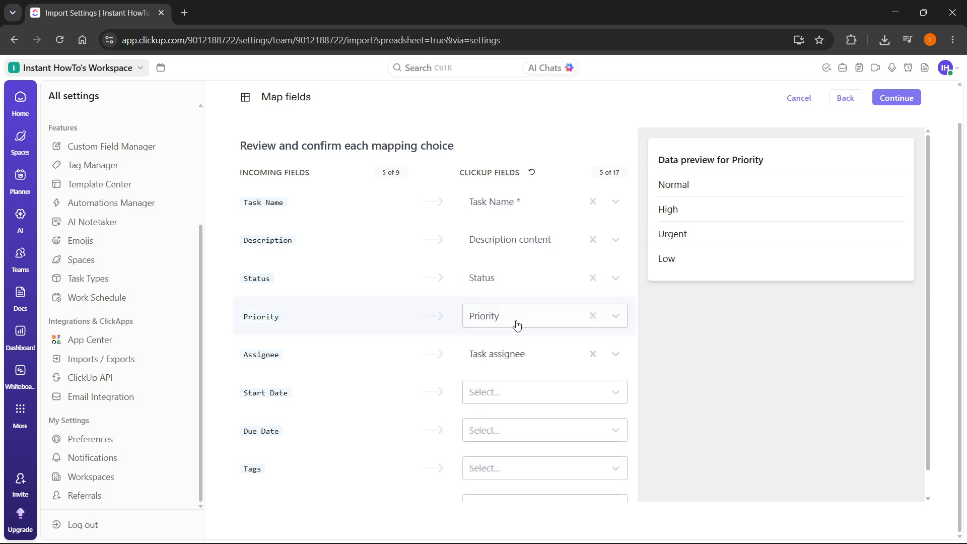
{"action": "scroll", "coordinate": [609, 418], "scroll_direction": "down", "scroll_amount": 1}
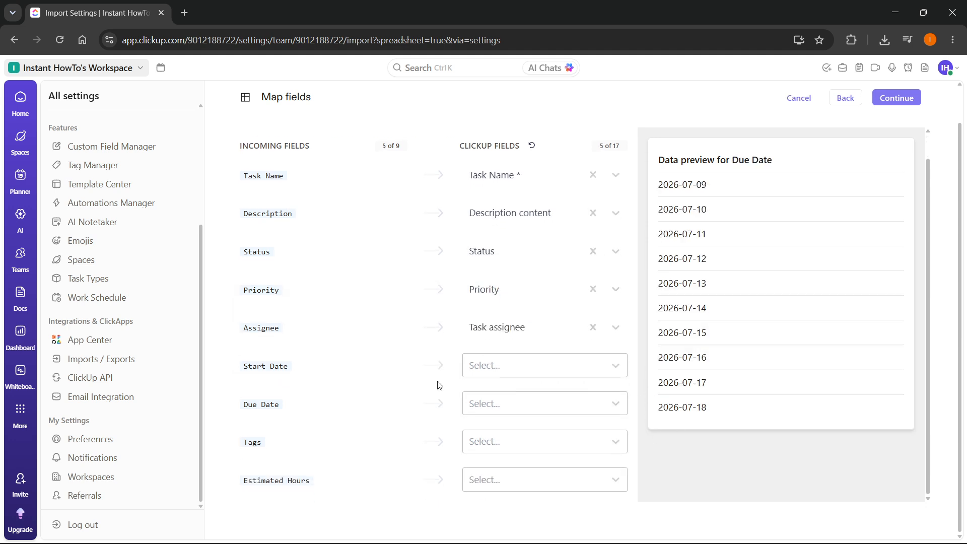
Map Start Date, Due Date and Tags to their fields, and Estimated Hours to Time Estimate.
{"action": "left_click", "coordinate": [541, 375]}
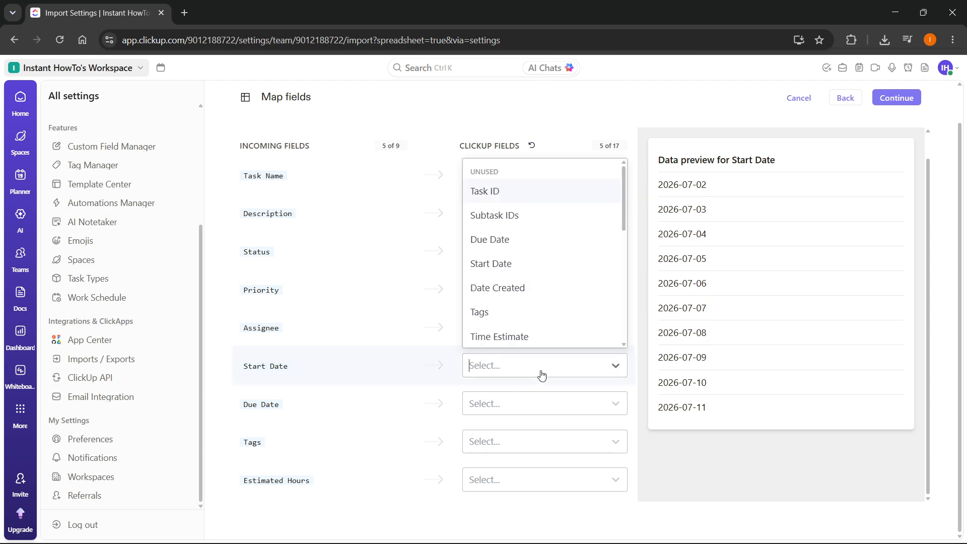
{"action": "scroll", "coordinate": [524, 302], "scroll_direction": "down", "scroll_amount": 1}
{"action": "left_click", "coordinate": [510, 255]}
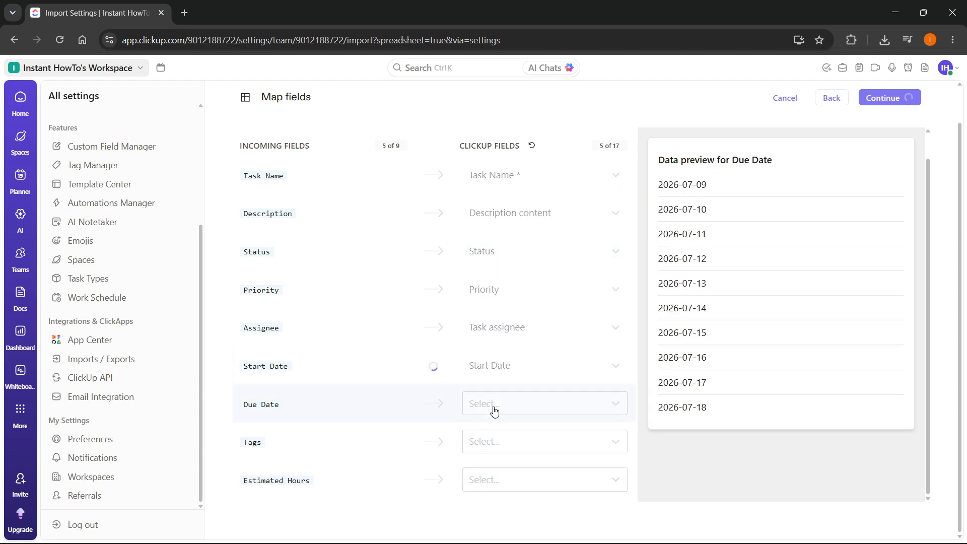
{"action": "left_click", "coordinate": [496, 409]}
{"action": "scroll", "coordinate": [499, 327], "scroll_direction": "down", "scroll_amount": 1}
{"action": "left_click", "coordinate": [500, 275]}
{"action": "left_click", "coordinate": [514, 448]}
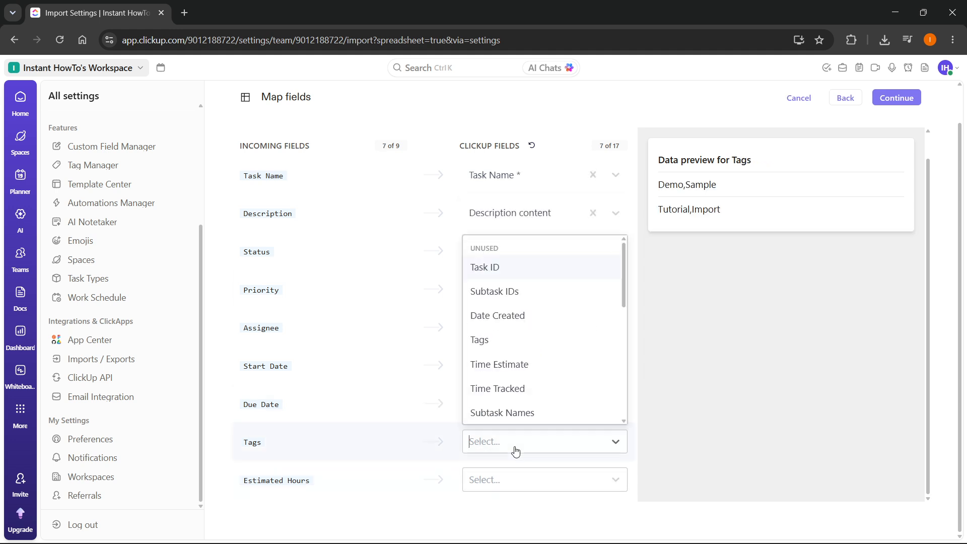
{"action": "left_click", "coordinate": [501, 340]}
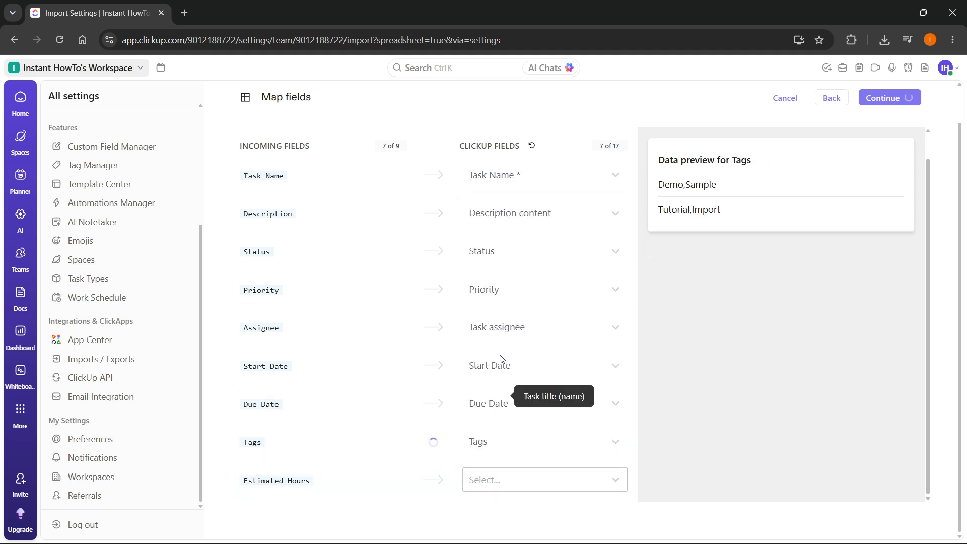
{"action": "left_click", "coordinate": [501, 480]}
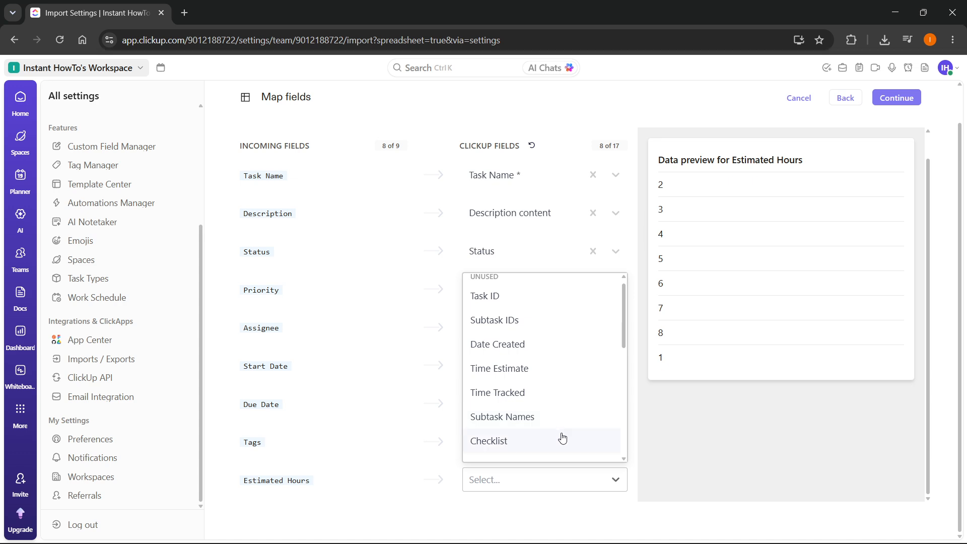
{"action": "scroll", "coordinate": [520, 381], "scroll_direction": "down", "scroll_amount": 5}
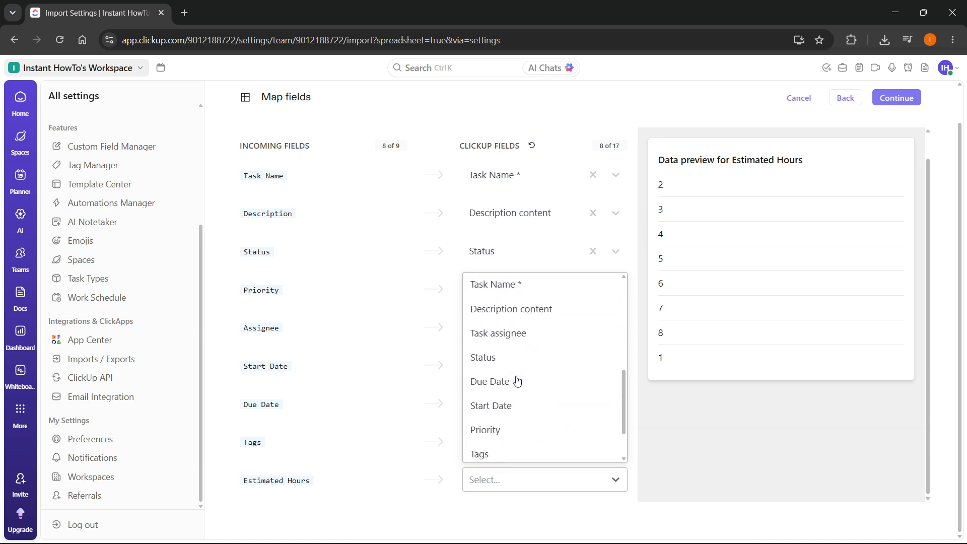
{"action": "scroll", "coordinate": [521, 380], "scroll_direction": "up", "scroll_amount": 5}
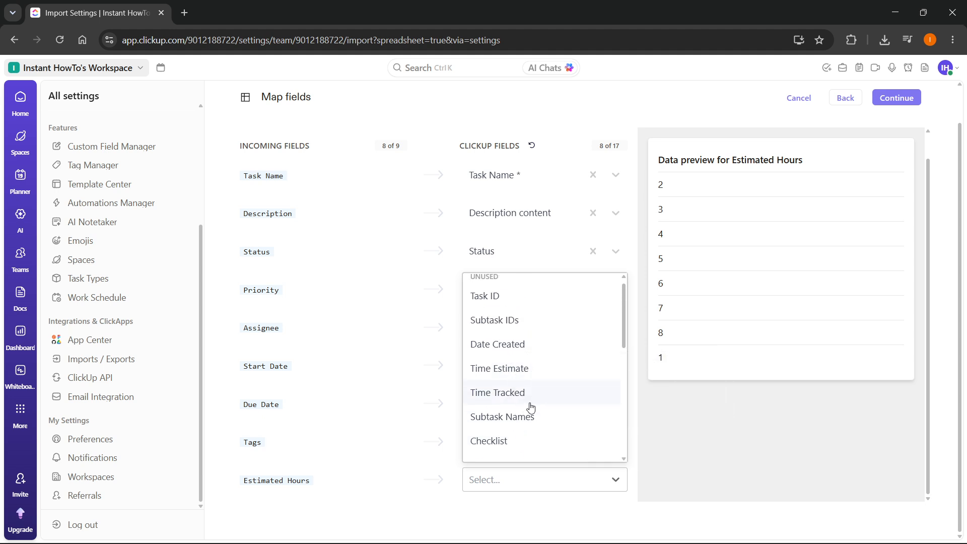
{"action": "left_click", "coordinate": [517, 373]}
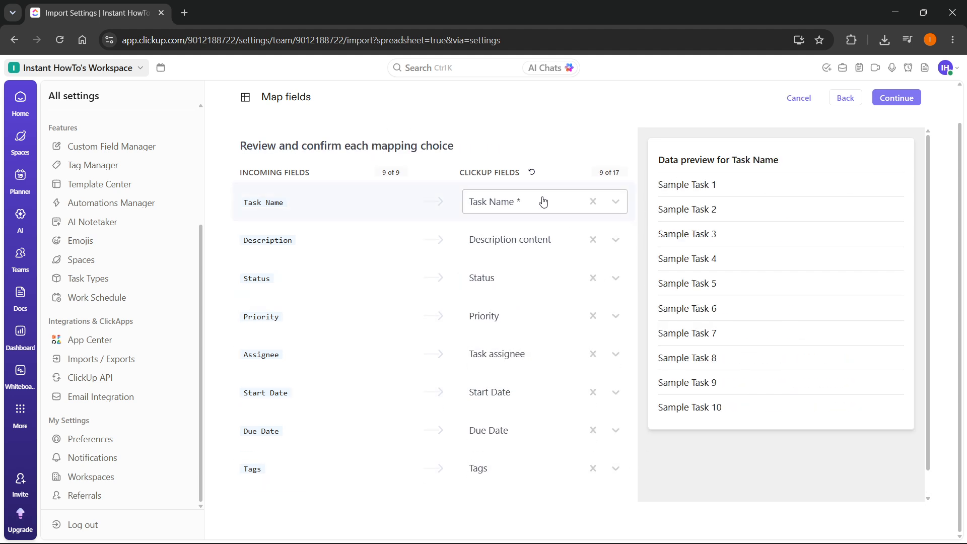
{"action": "scroll", "coordinate": [654, 282], "scroll_direction": "up", "scroll_amount": 1}
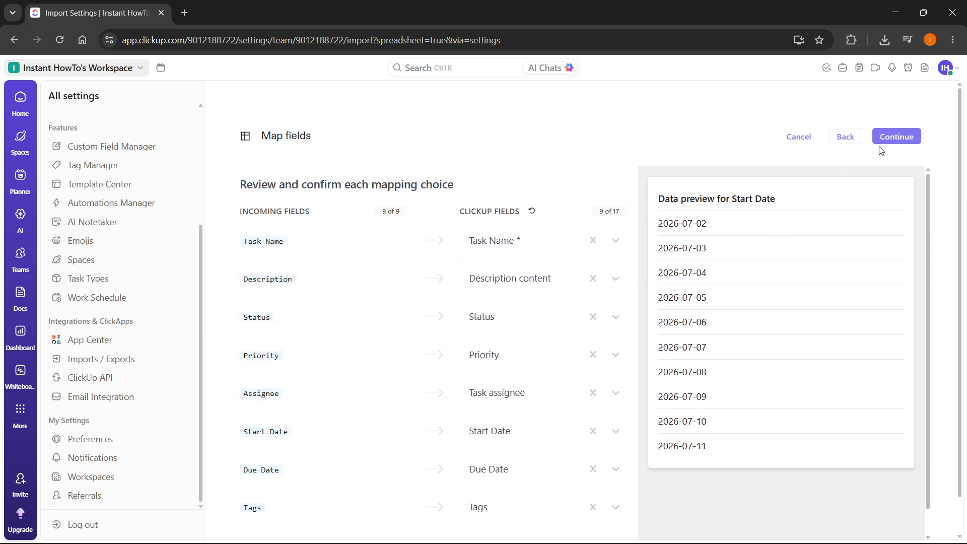
Move to status value mapping and try 'to do' for Open and 'in progress' for Review.
{"action": "left_click", "coordinate": [895, 137]}
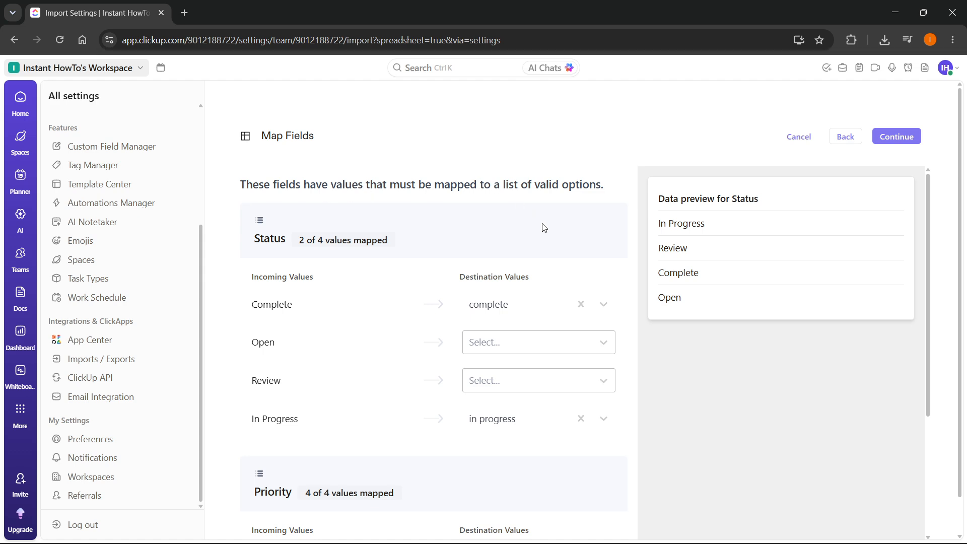
{"action": "scroll", "coordinate": [504, 282], "scroll_direction": "down", "scroll_amount": 2}
{"action": "left_click", "coordinate": [574, 279]}
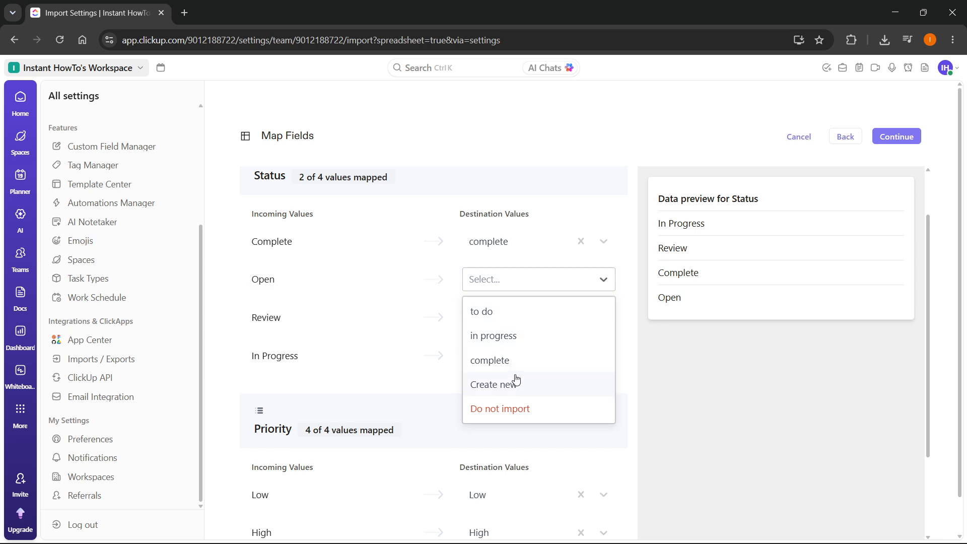
{"action": "left_click", "coordinate": [370, 284]}
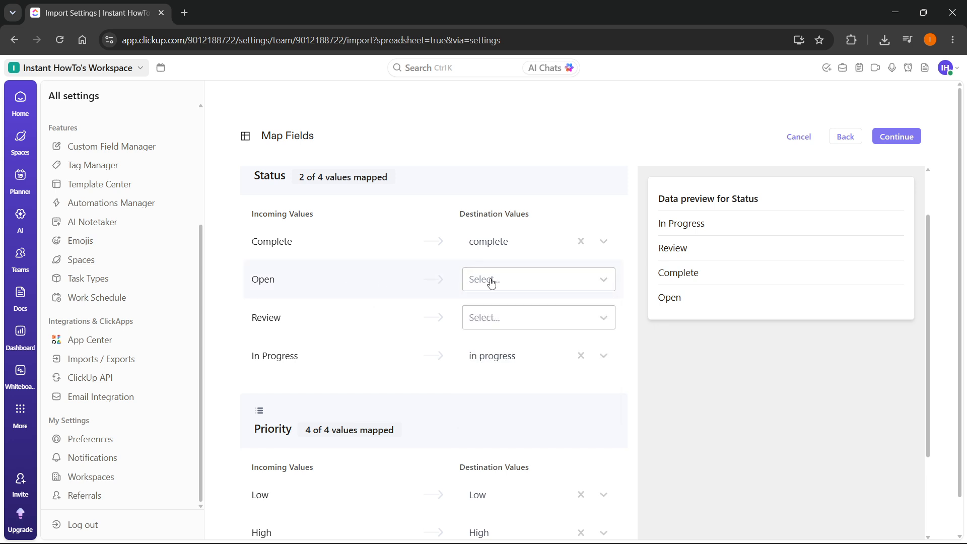
{"action": "left_click", "coordinate": [524, 279]}
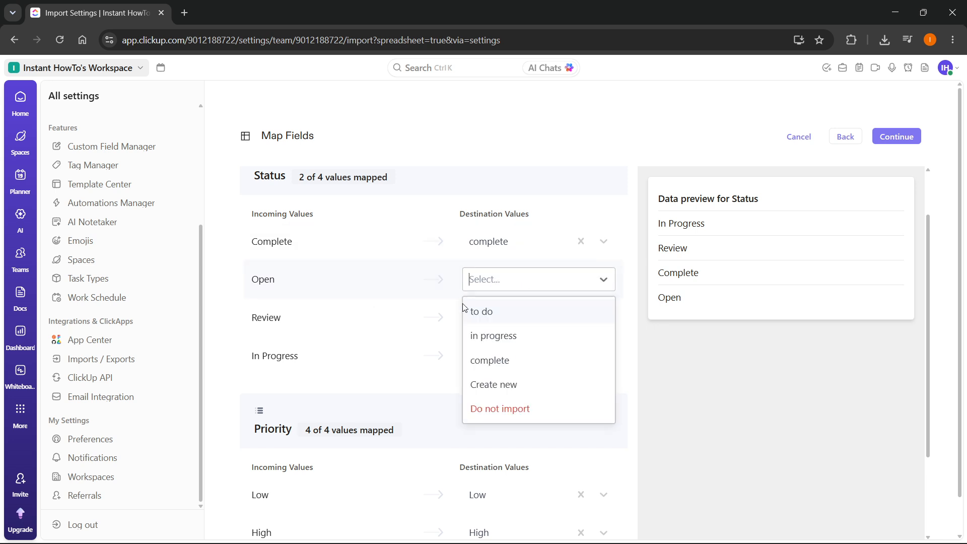
{"action": "left_click", "coordinate": [498, 313]}
{"action": "left_click", "coordinate": [525, 325]}
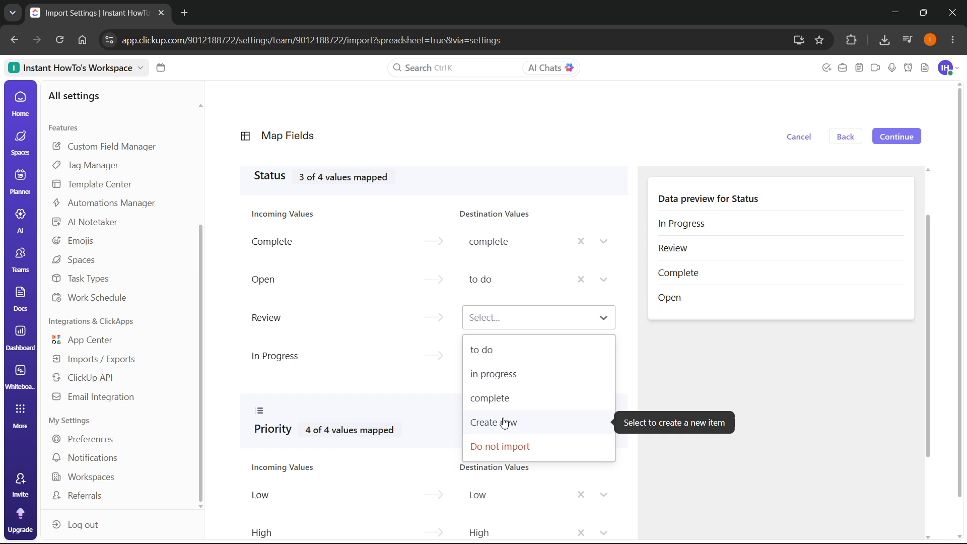
{"action": "left_click", "coordinate": [506, 383]}
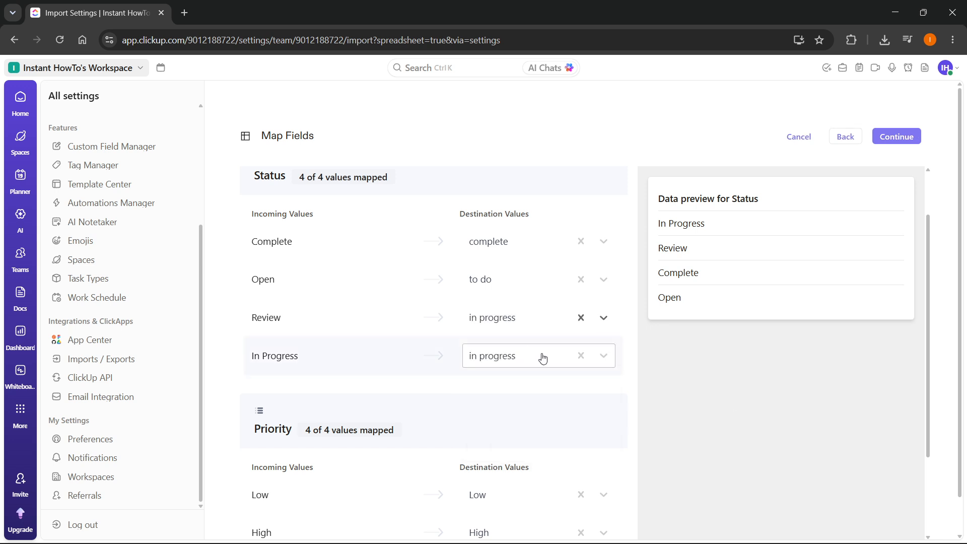
{"action": "left_click", "coordinate": [571, 319]}
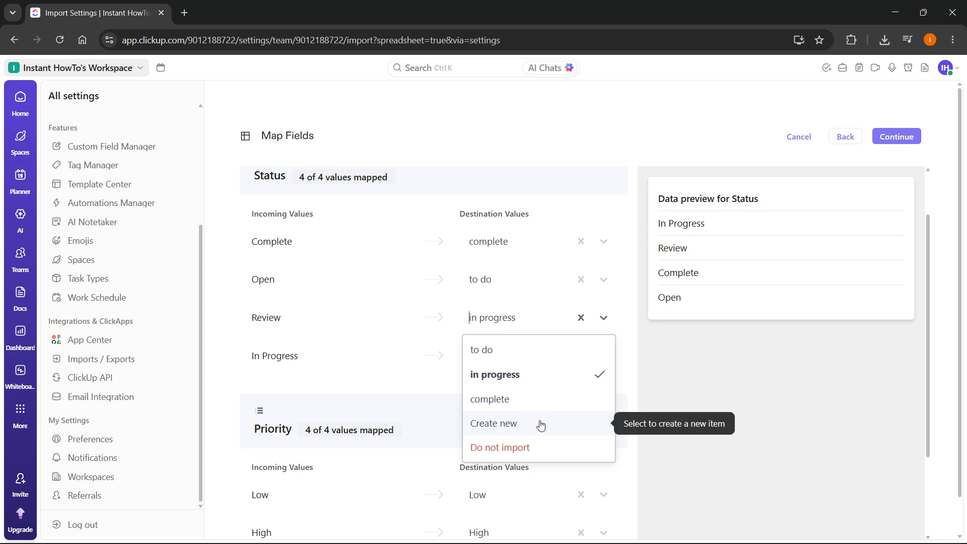
{"action": "left_click", "coordinate": [672, 418]}
{"action": "scroll", "coordinate": [553, 366], "scroll_direction": "down", "scroll_amount": 1}
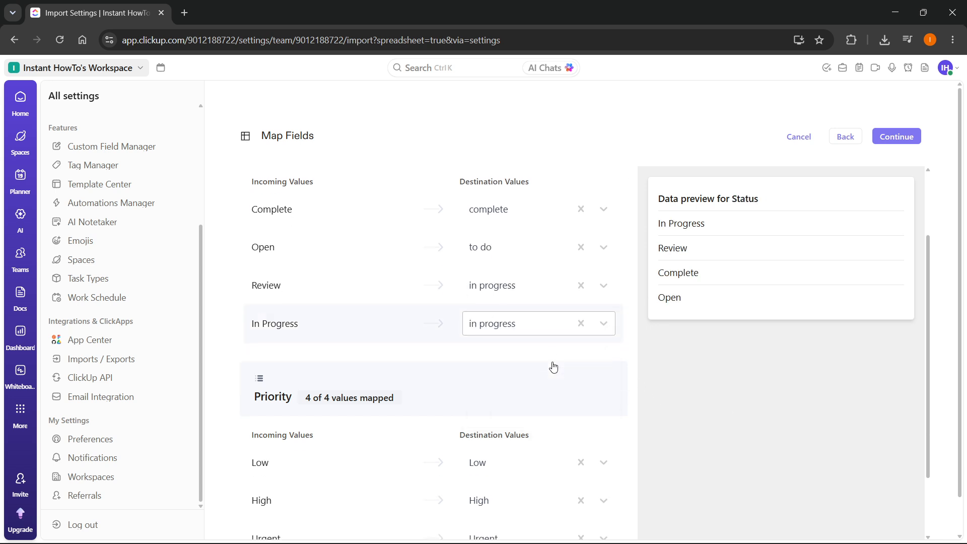
{"action": "scroll", "coordinate": [501, 281], "scroll_direction": "up", "scroll_amount": 1}
Remap Open to a newly created status and Review to 'to do', then finish mapping.
{"action": "left_click", "coordinate": [500, 286]}
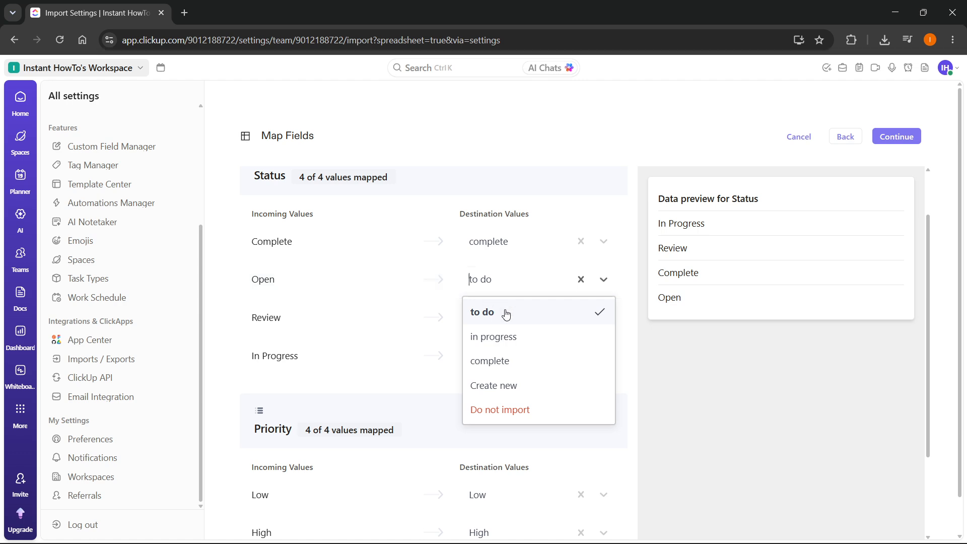
{"action": "left_click", "coordinate": [524, 397]}
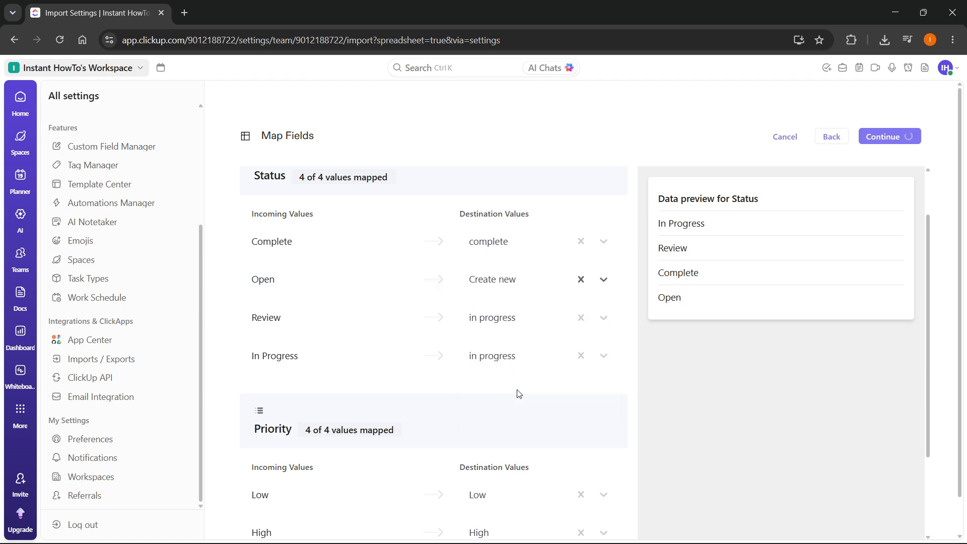
{"action": "left_click", "coordinate": [526, 322]}
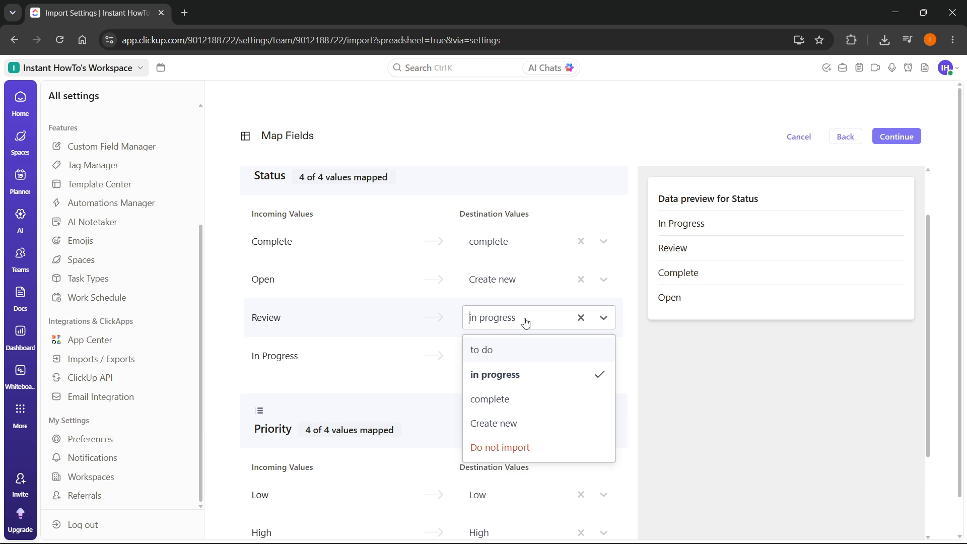
{"action": "left_click", "coordinate": [517, 352]}
{"action": "scroll", "coordinate": [573, 338], "scroll_direction": "down", "scroll_amount": 2}
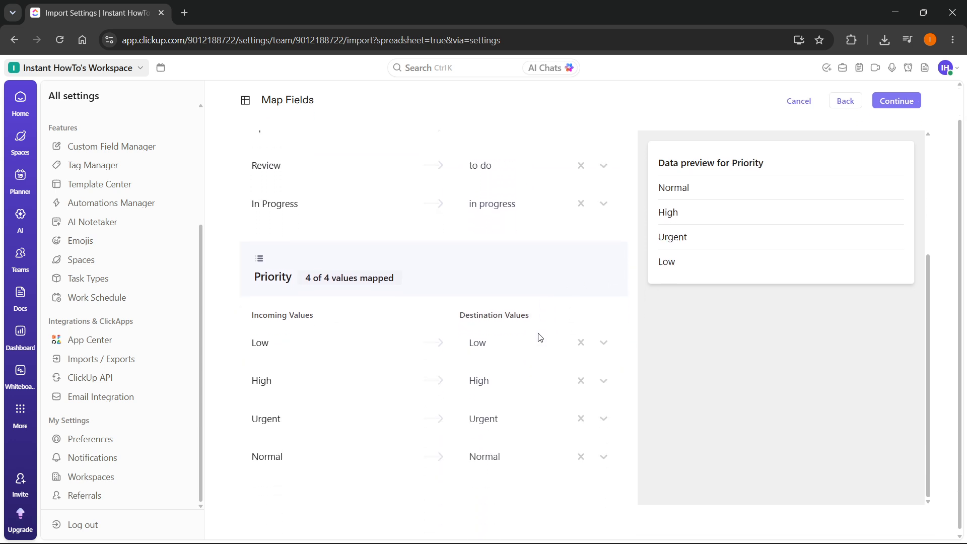
{"action": "scroll", "coordinate": [554, 378], "scroll_direction": "up", "scroll_amount": 5}
{"action": "left_click", "coordinate": [895, 99]}
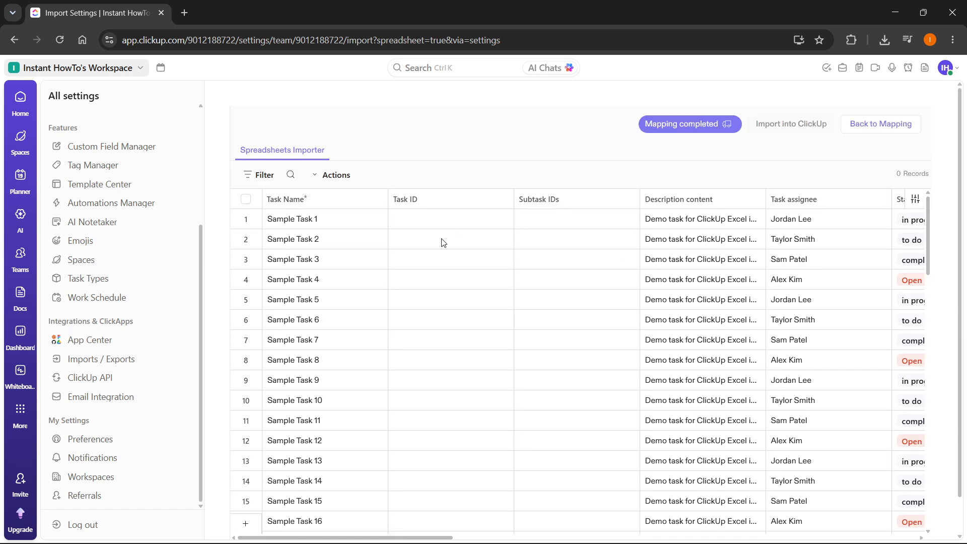
Send the 20 validated records into ClickUp with Import into ClickUp.
{"action": "scroll", "coordinate": [407, 231], "scroll_direction": "down", "scroll_amount": 11}
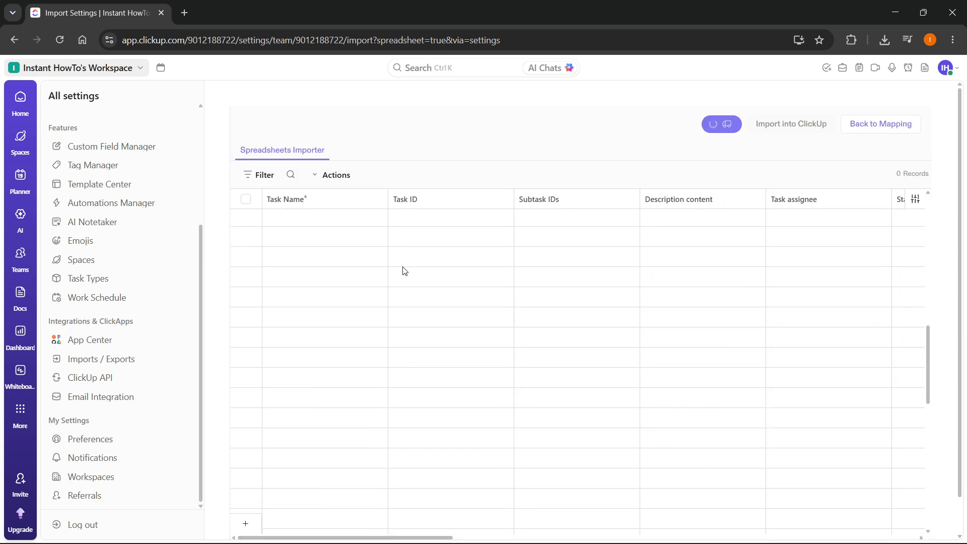
{"action": "scroll", "coordinate": [414, 307], "scroll_direction": "up", "scroll_amount": 8}
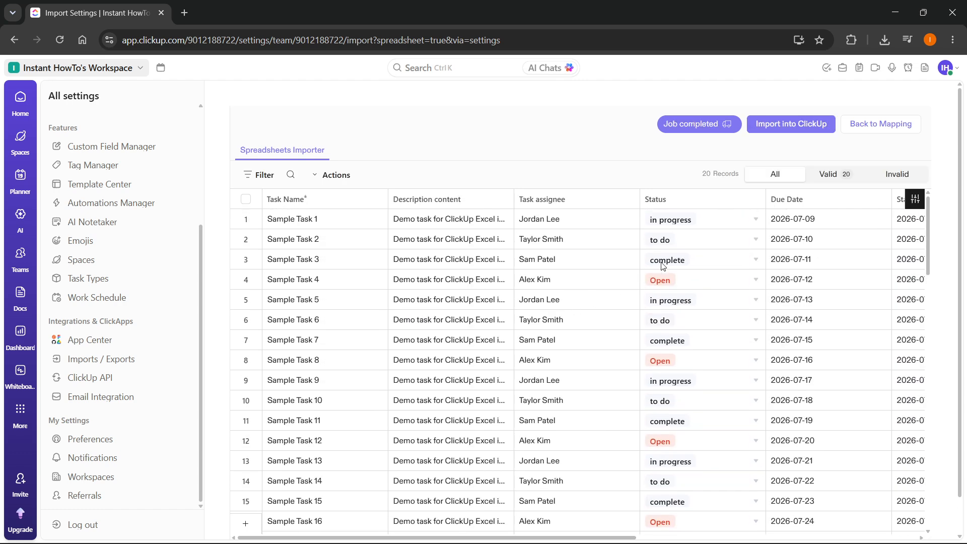
{"action": "left_click", "coordinate": [793, 130]}
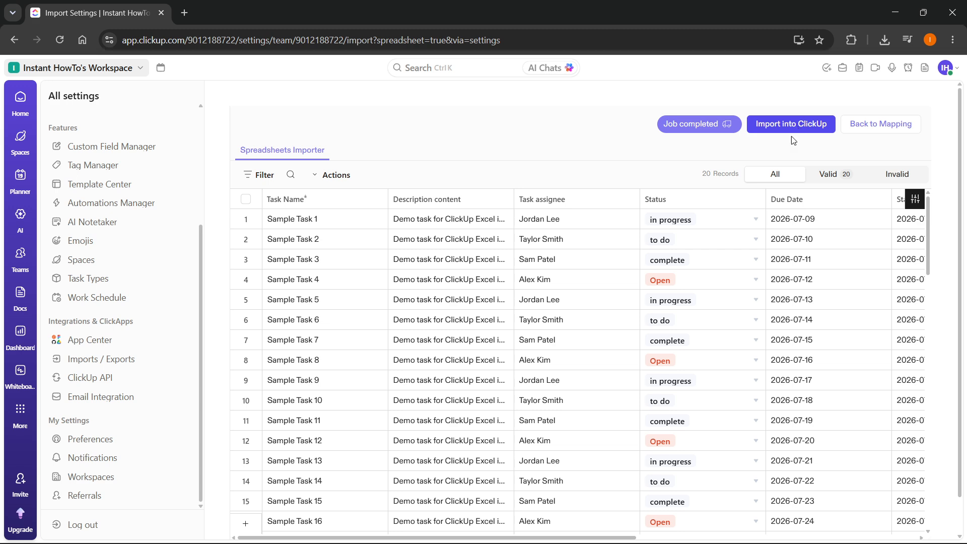
{"action": "left_click", "coordinate": [797, 127]}
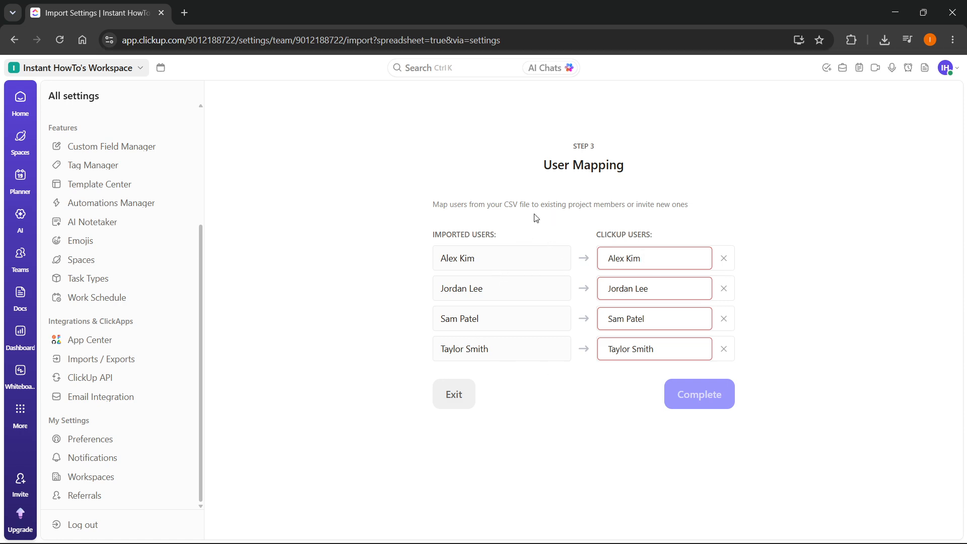
Clear the auto-matched ClickUp user from each of the four imported users.
{"action": "left_click_drag", "start_coordinate": [655, 266], "coordinate": [573, 267]}
{"action": "key", "text": "BackSpace"}
{"action": "left_click_drag", "start_coordinate": [646, 287], "coordinate": [582, 296]}
{"action": "key", "text": "BackSpace"}
{"action": "left_click_drag", "start_coordinate": [650, 318], "coordinate": [562, 316]}
{"action": "key", "text": "BackSpace"}
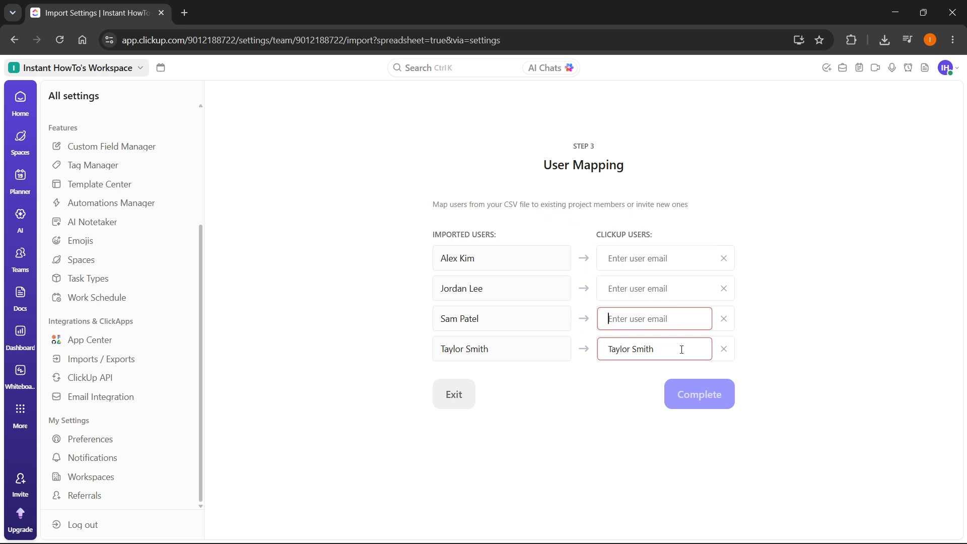
{"action": "left_click_drag", "start_coordinate": [680, 346], "coordinate": [562, 348]}
{"action": "key", "text": "BackSpace"}
Enter the account email for all four imported users and complete the import.
{"action": "left_click", "coordinate": [639, 252]}
{"action": "type", "text": "the"}
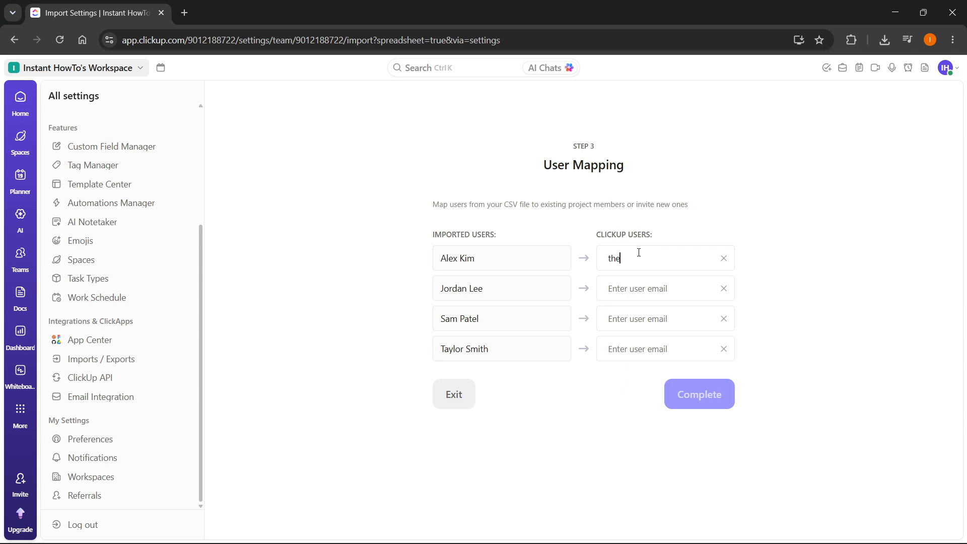
{"action": "key", "text": "ctrl+a"}
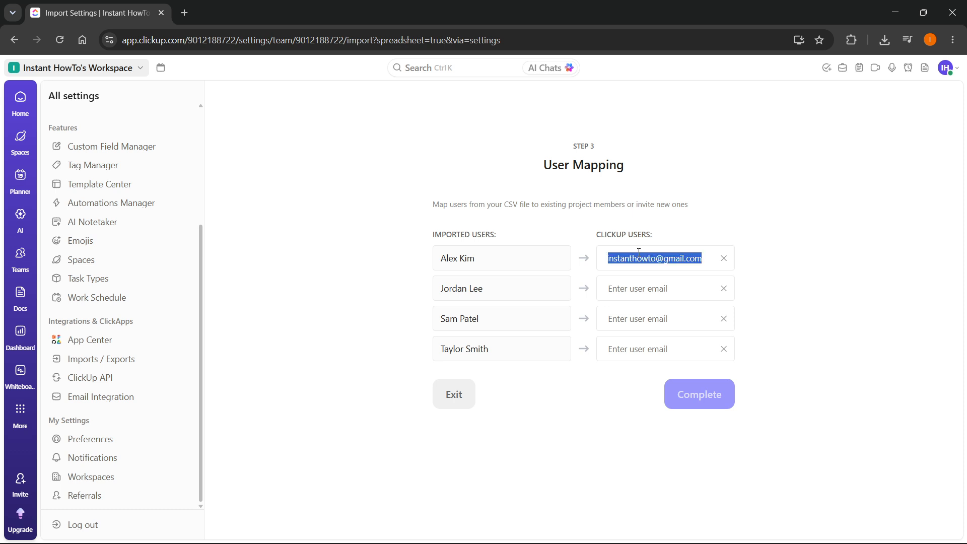
{"action": "key", "text": "ctrl+c"}
{"action": "left_click", "coordinate": [645, 290]}
{"action": "key", "text": "ctrl+v"}
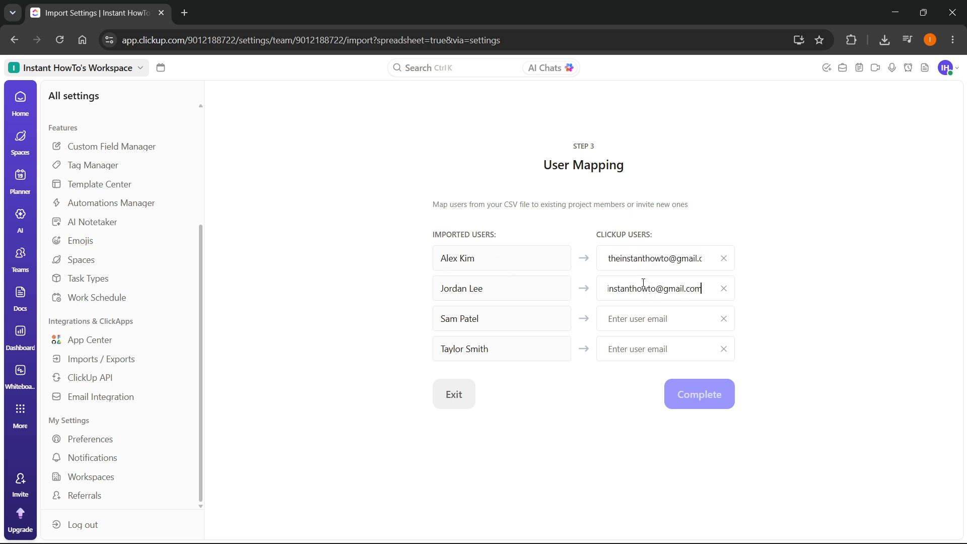
{"action": "left_click", "coordinate": [635, 330]}
{"action": "key", "text": "ctrl+v"}
{"action": "left_click", "coordinate": [635, 349]}
{"action": "key", "text": "ctrl+v"}
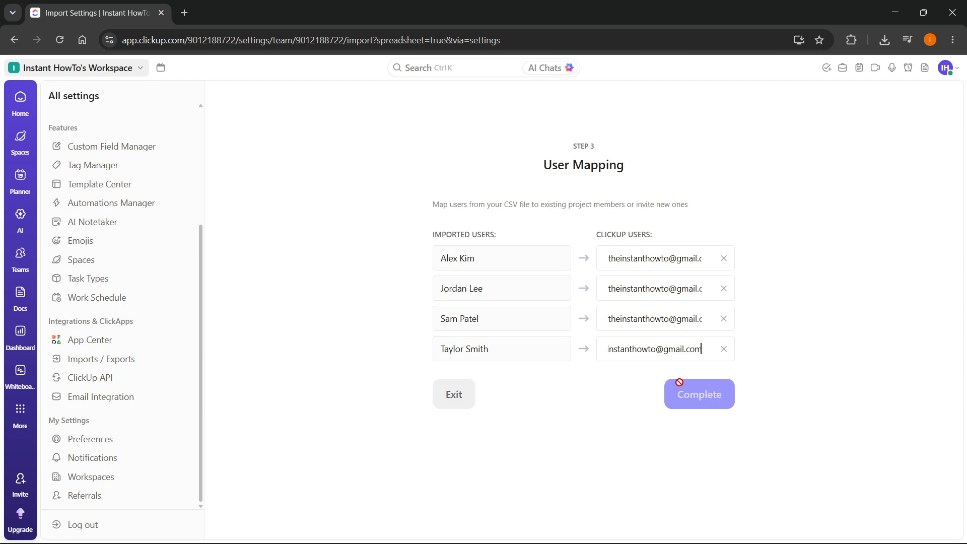
{"action": "left_click", "coordinate": [762, 406]}
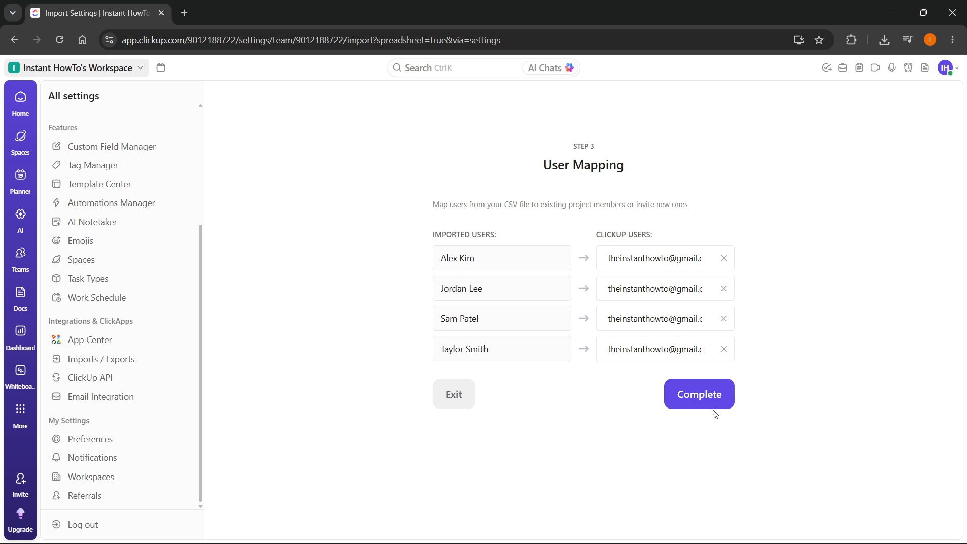
{"action": "left_click", "coordinate": [715, 396]}
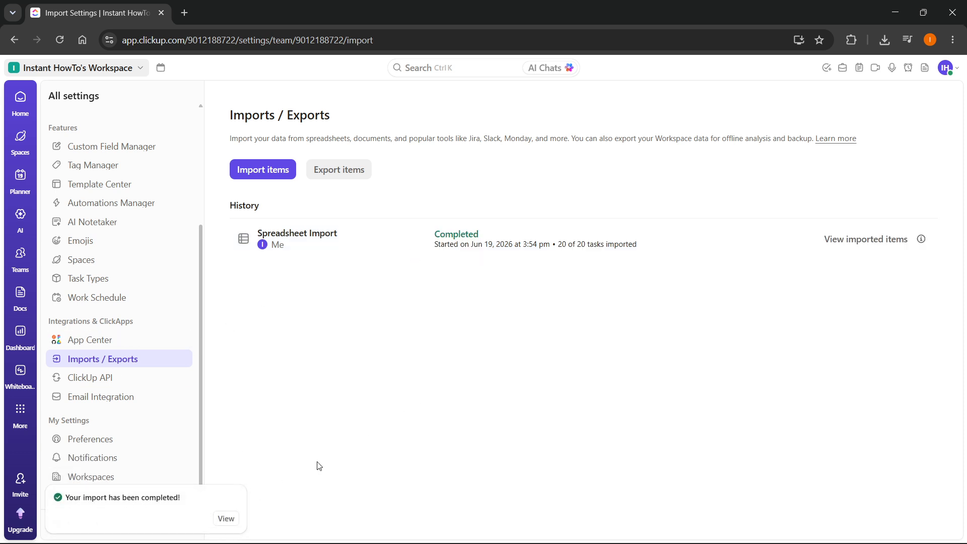
Dismiss the import-completed notification and go back to the workspace Home.
{"action": "left_click", "coordinate": [225, 519]}
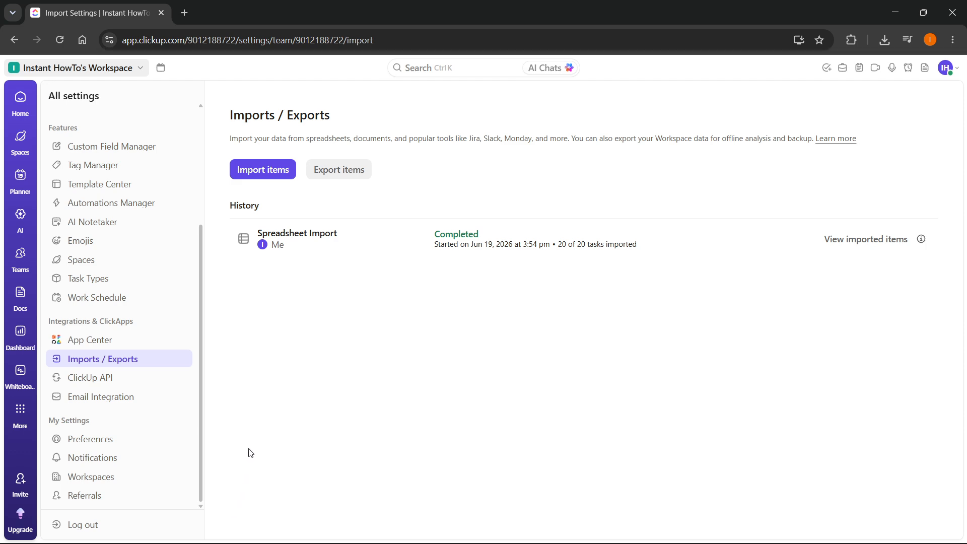
{"action": "scroll", "coordinate": [125, 471], "scroll_direction": "up", "scroll_amount": 3}
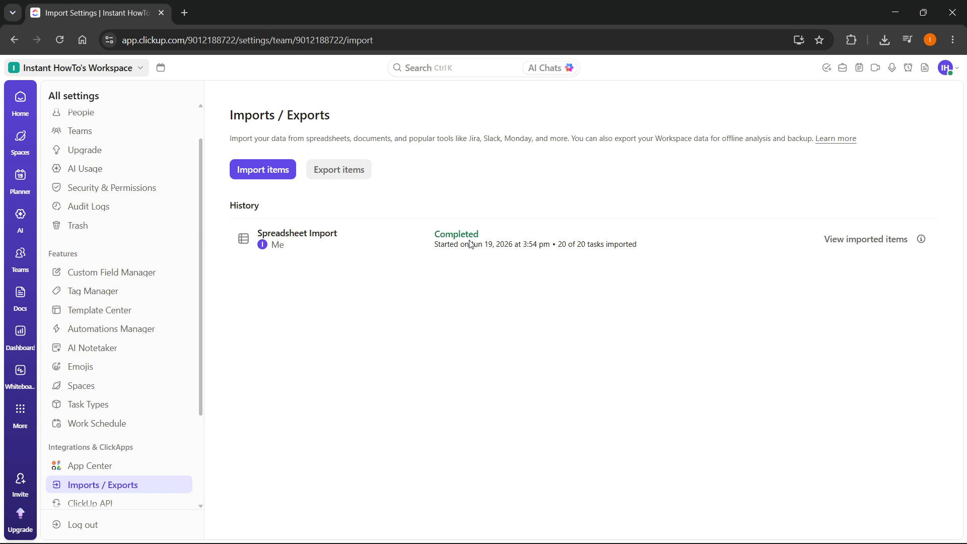
{"action": "scroll", "coordinate": [126, 282], "scroll_direction": "down", "scroll_amount": 3}
{"action": "scroll", "coordinate": [126, 282], "scroll_direction": "up", "scroll_amount": 3}
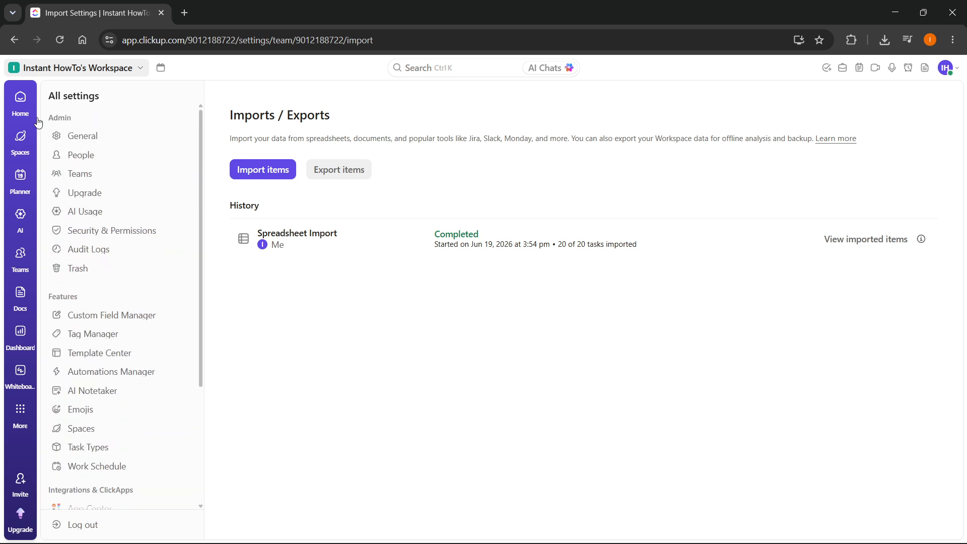
{"action": "left_click", "coordinate": [22, 106]}
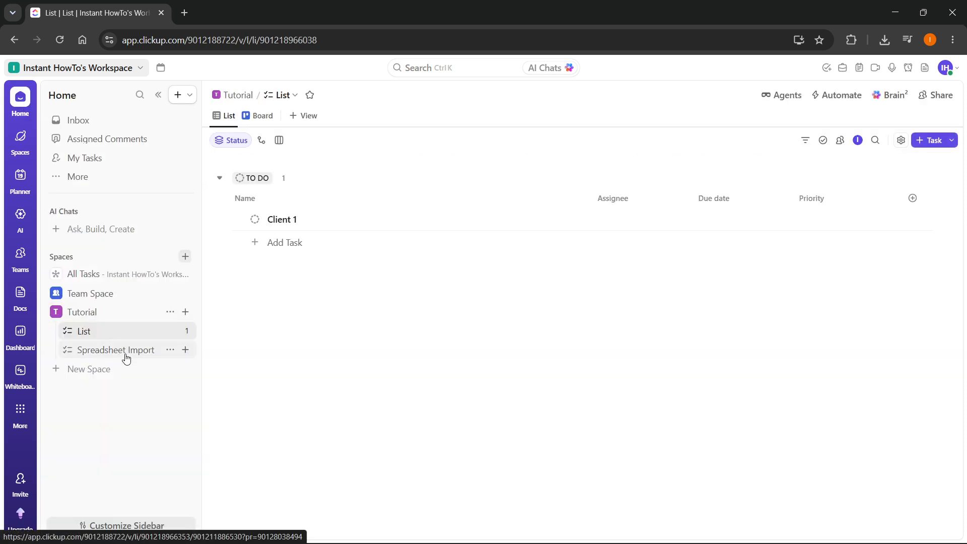
Open the Spreadsheet Import list under Tutorial and review its 20 tasks across the status groups.
{"action": "left_click", "coordinate": [126, 357]}
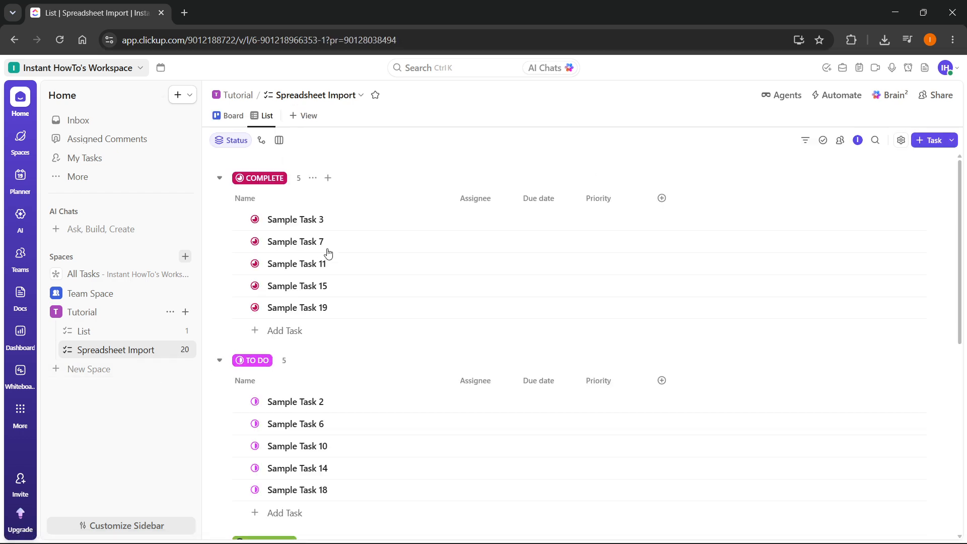
{"action": "scroll", "coordinate": [331, 252], "scroll_direction": "down", "scroll_amount": 3}
{"action": "scroll", "coordinate": [331, 252], "scroll_direction": "down", "scroll_amount": 4}
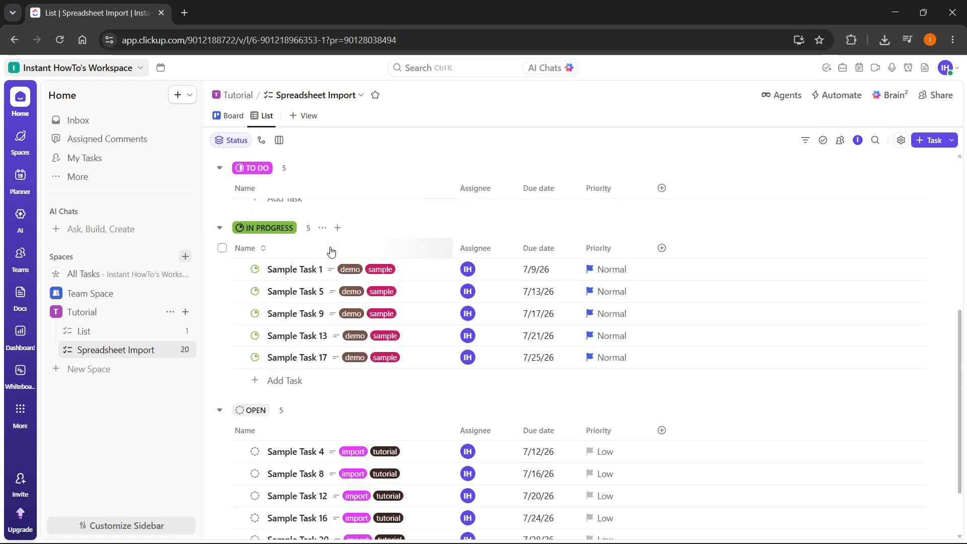
{"action": "scroll", "coordinate": [353, 257], "scroll_direction": "up", "scroll_amount": 7}
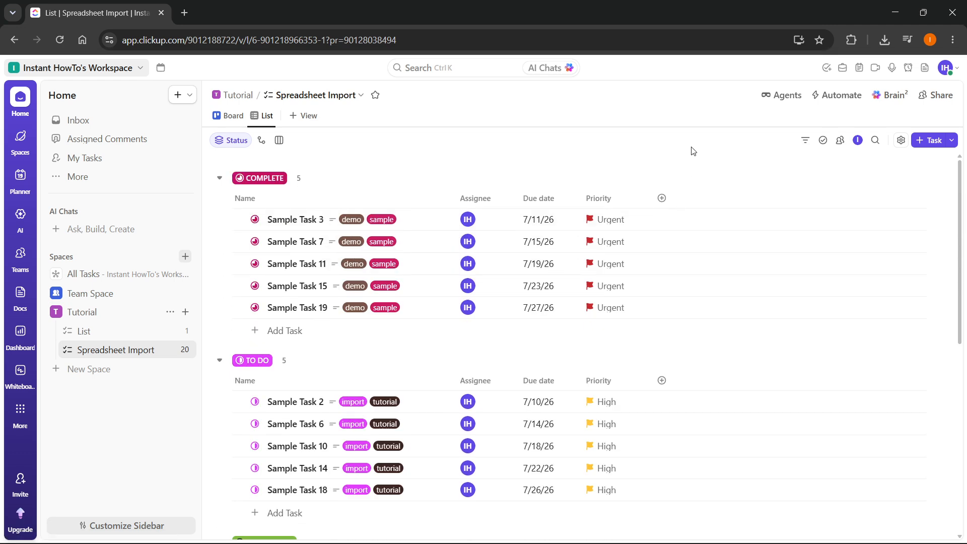